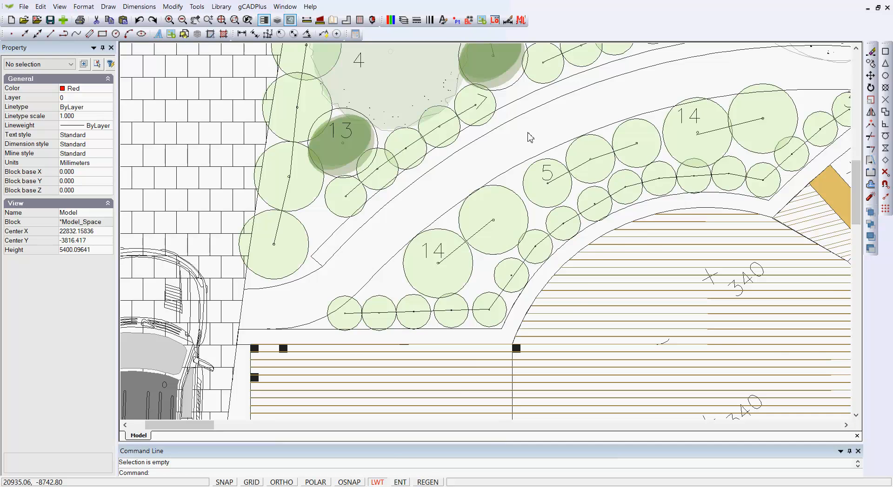
Step: Turn on the DEFPOINTS layer in the layer properties
scroll(320, 291, "up", 1)
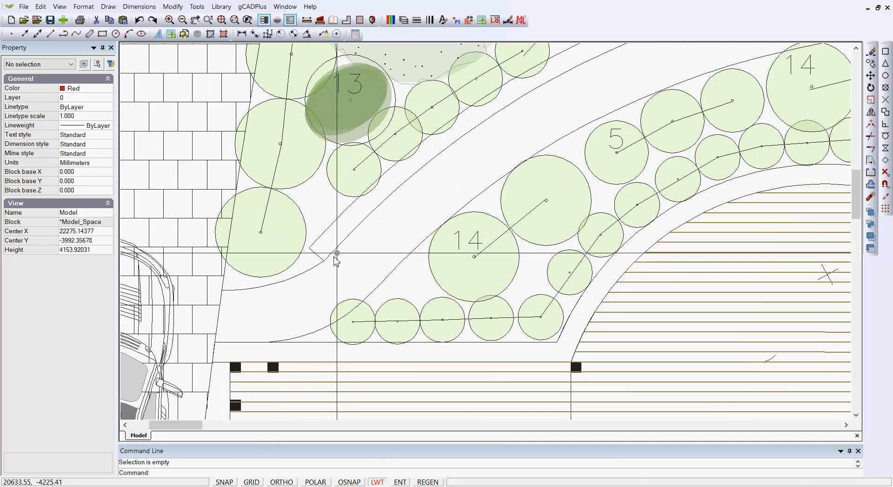
scroll(327, 261, "up", 4)
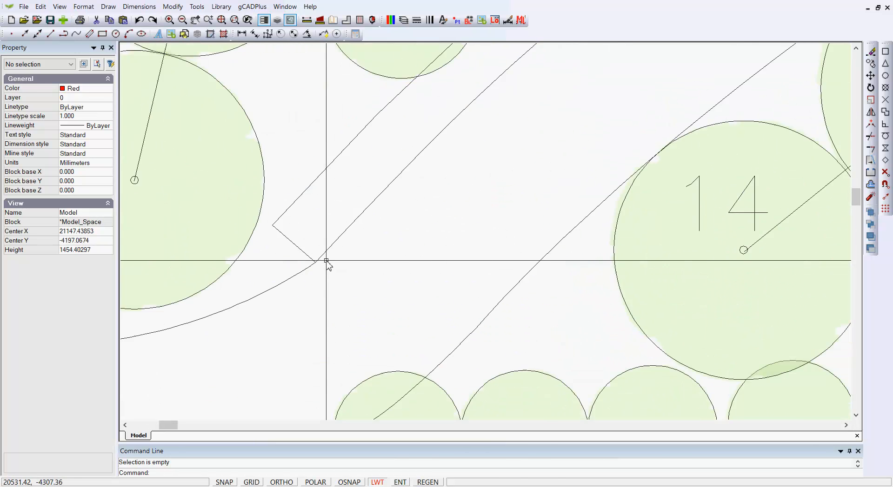
scroll(326, 261, "up", 1)
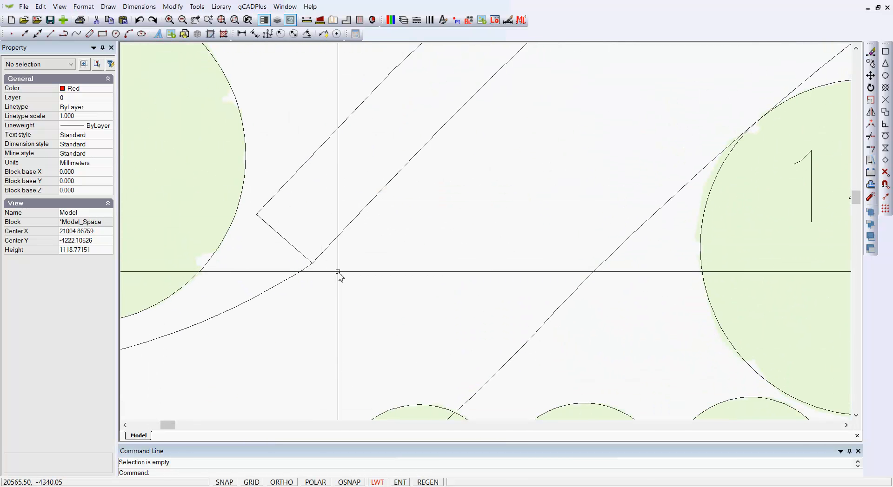
scroll(338, 272, "down", 4)
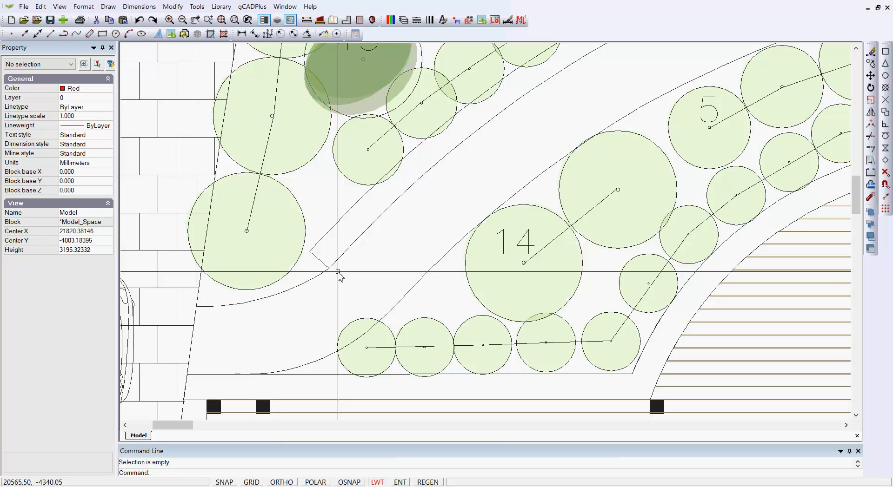
scroll(326, 278, "down", 1)
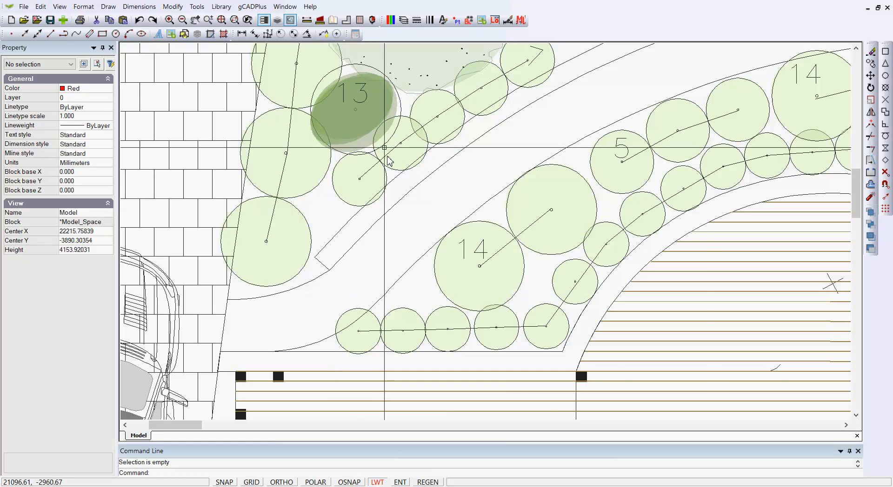
left_click(404, 20)
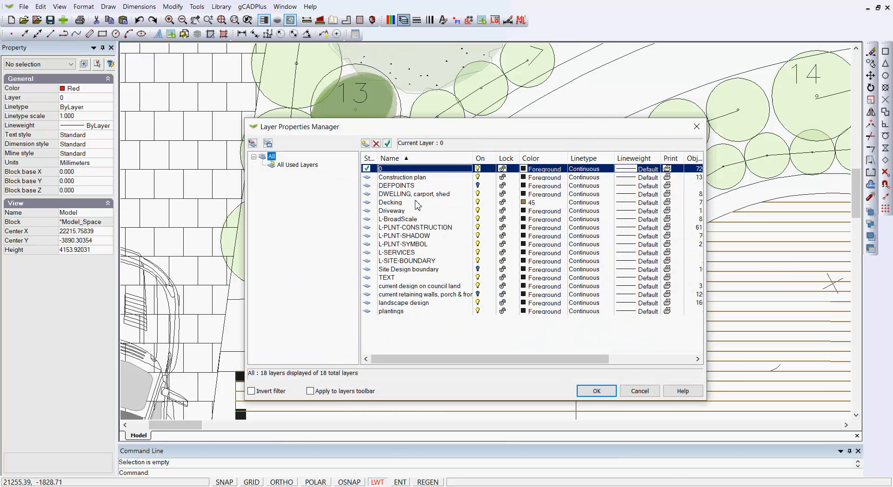
left_click(478, 185)
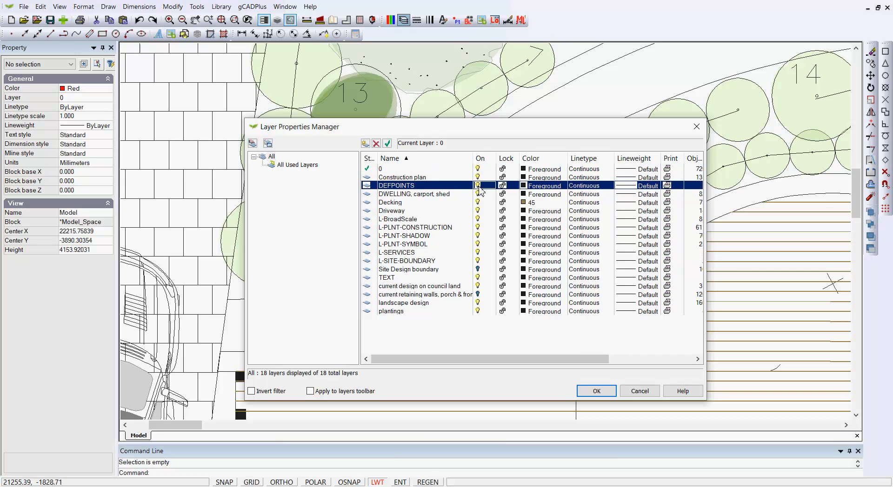
left_click(596, 391)
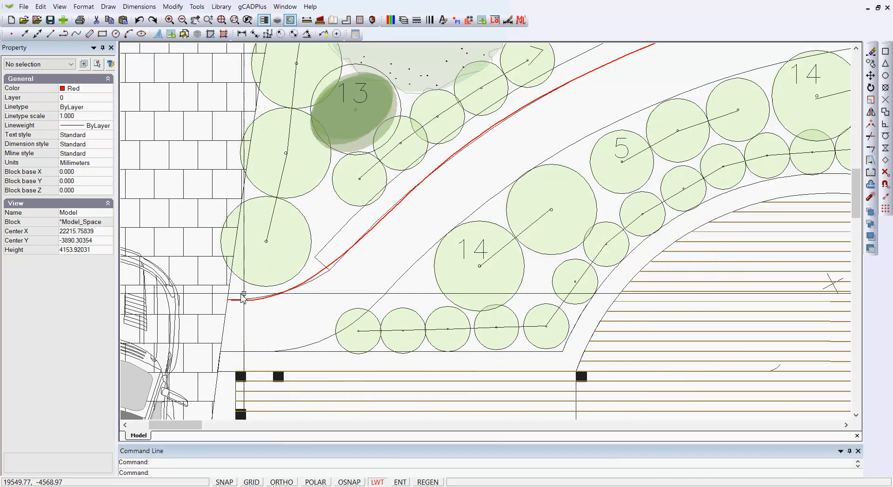
Step: Examine how closely the red guide polyline follows the curved path edge, especially where the two arcs meet near the driveway
scroll(306, 308, "down", 1)
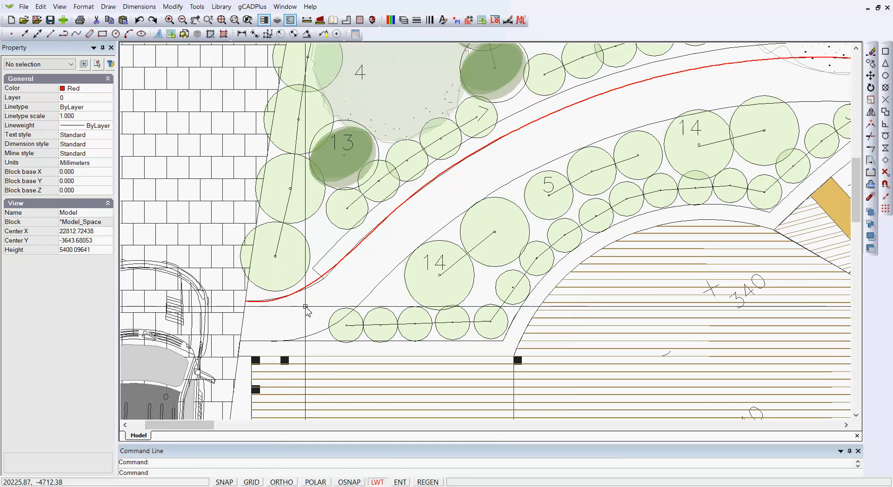
scroll(305, 308, "down", 1)
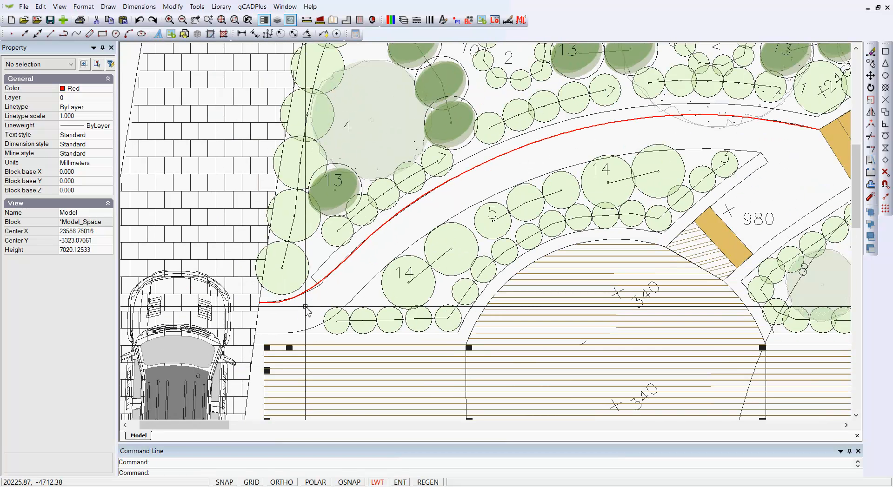
scroll(306, 308, "up", 3)
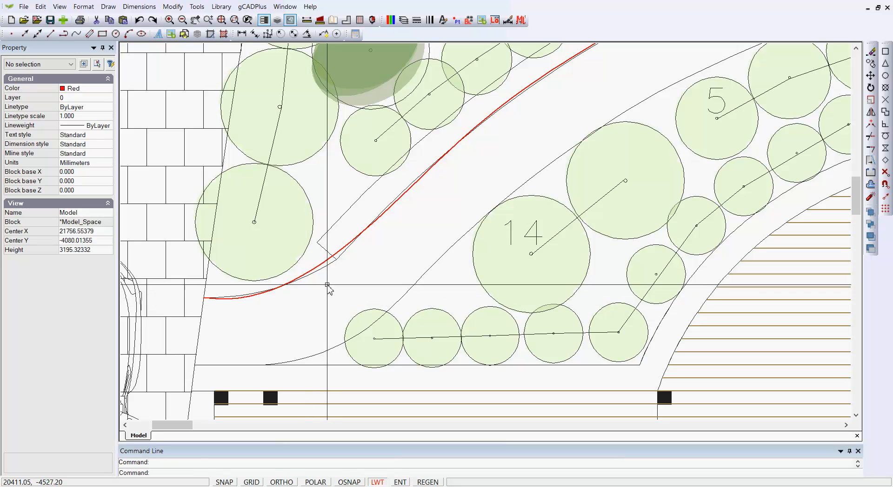
left_click(335, 258)
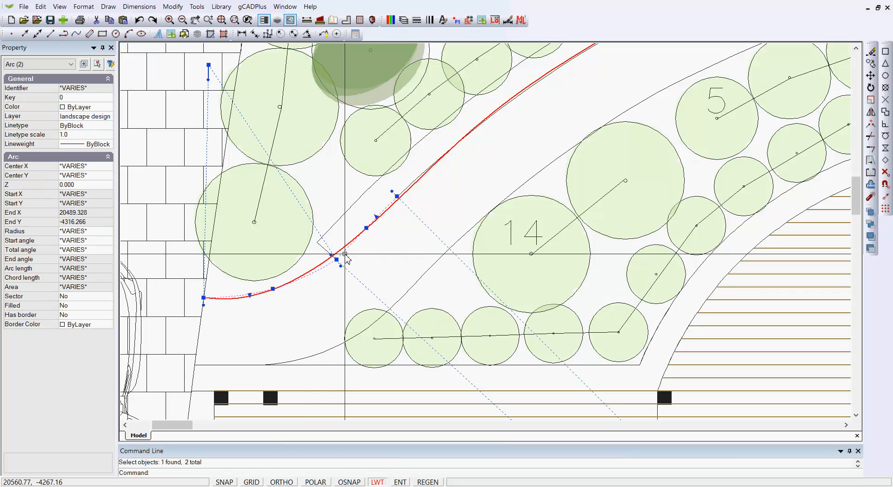
key("Escape")
scroll(299, 335, "up", 1)
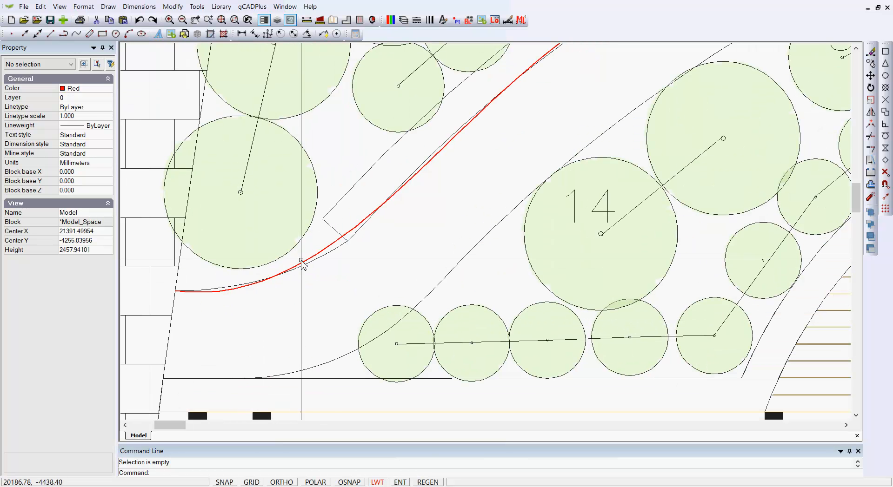
scroll(311, 261, "down", 3)
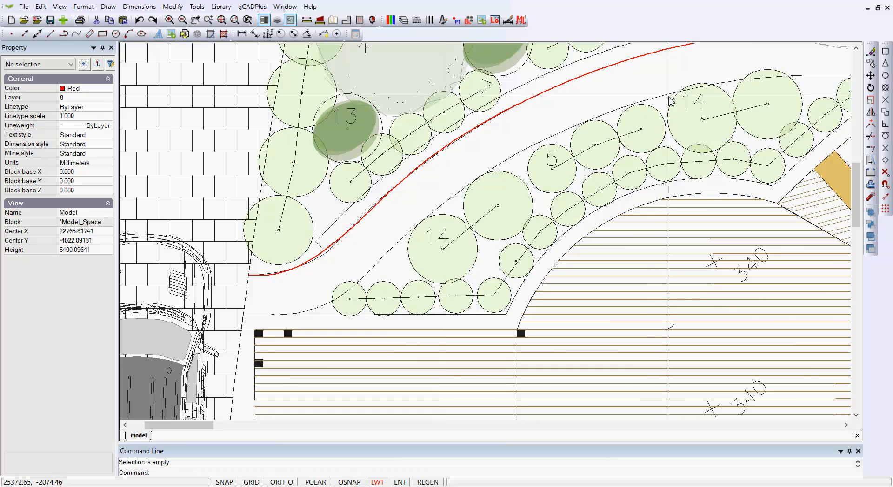
middle_click_drag(584, 151, 467, 230)
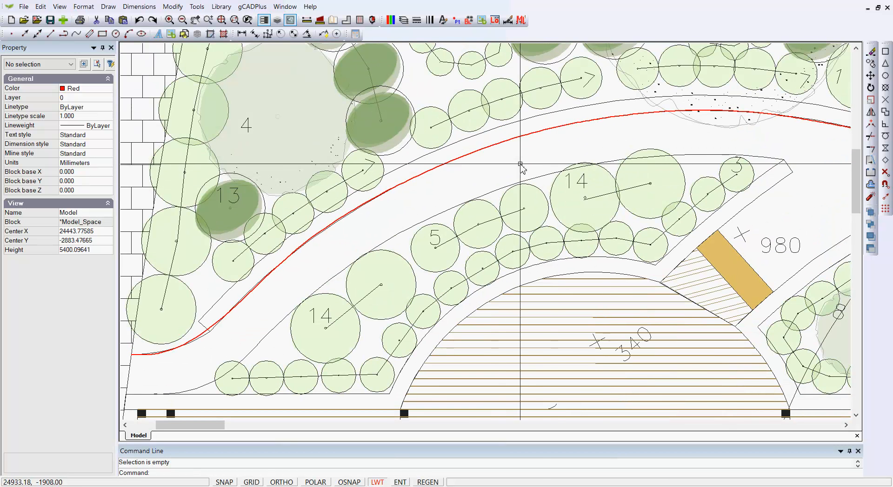
scroll(507, 171, "down", 1)
middle_click_drag(509, 173, 564, 146)
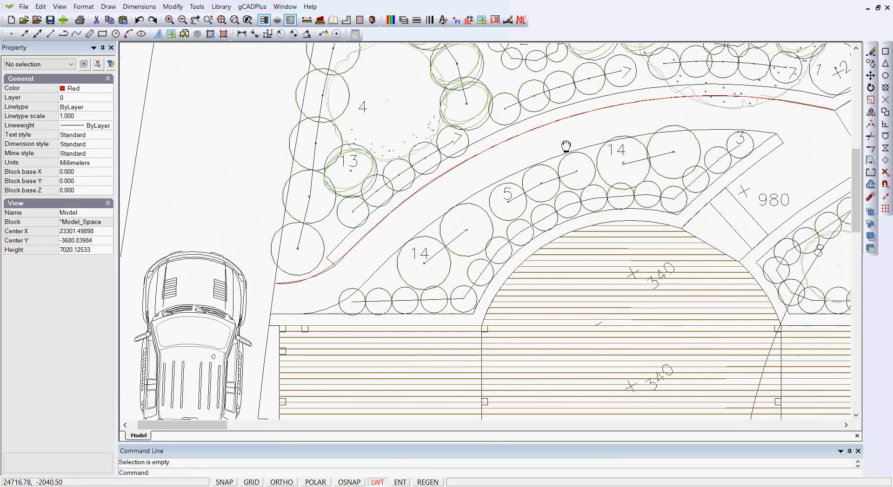
scroll(358, 262, "up", 2)
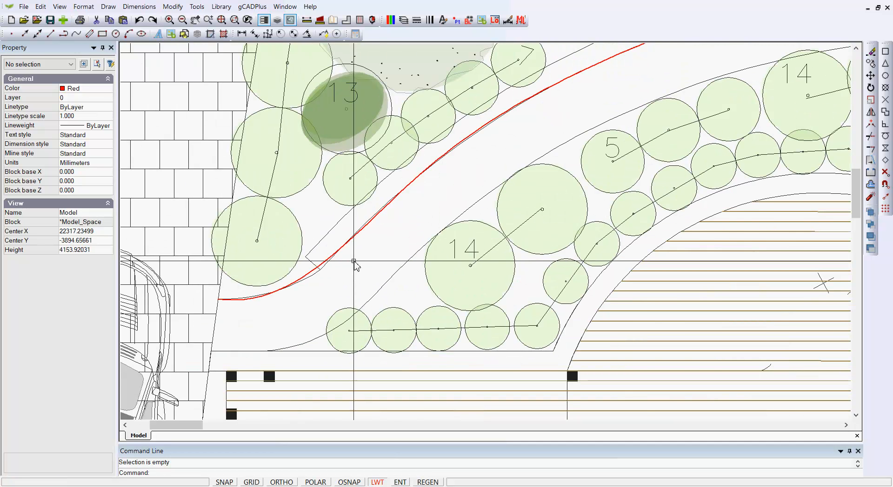
scroll(342, 283, "up", 1)
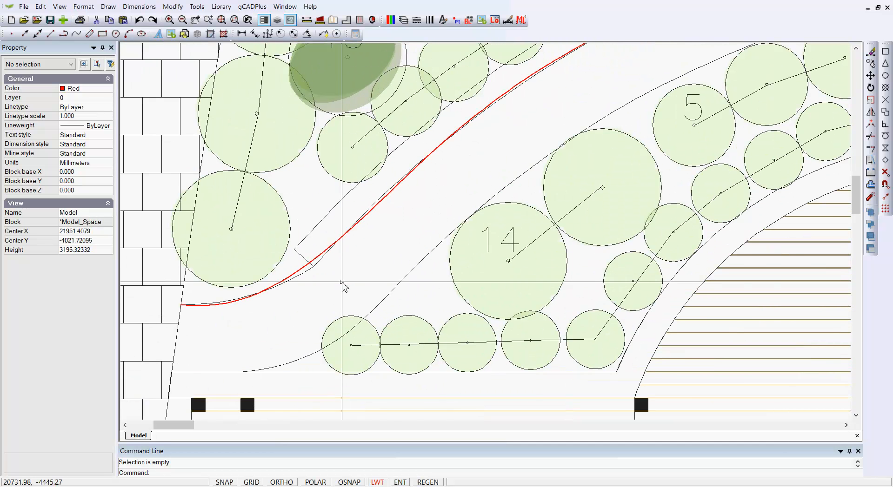
scroll(343, 277, "up", 1)
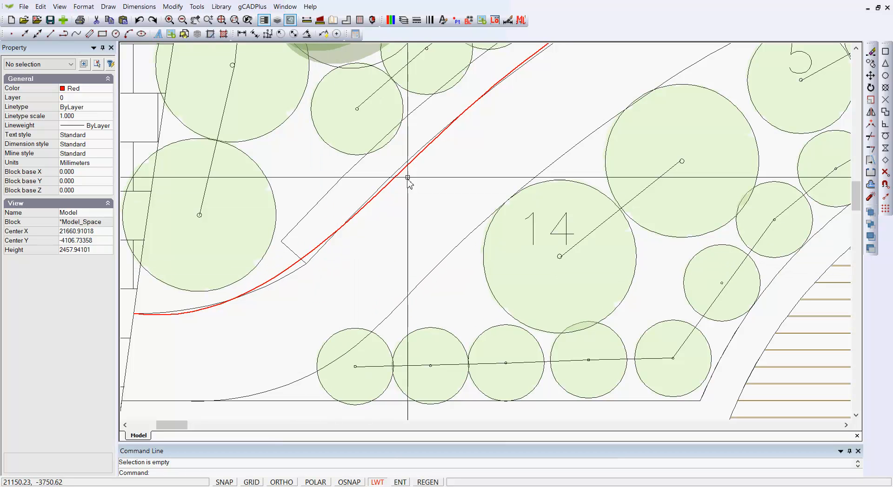
Step: Add a vertex after vertex 1 of the red spline-fit polyline and move vertex 1 to the point where the path's arcs meet
left_click(278, 274)
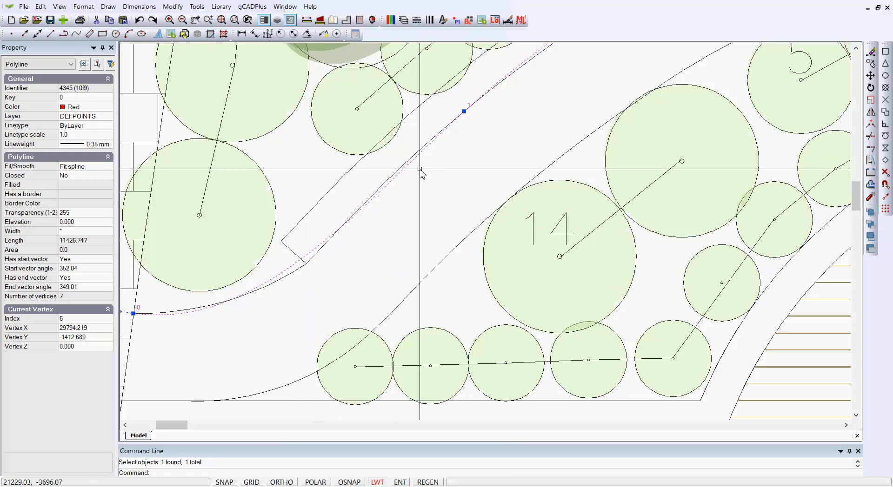
scroll(432, 172, "down", 3)
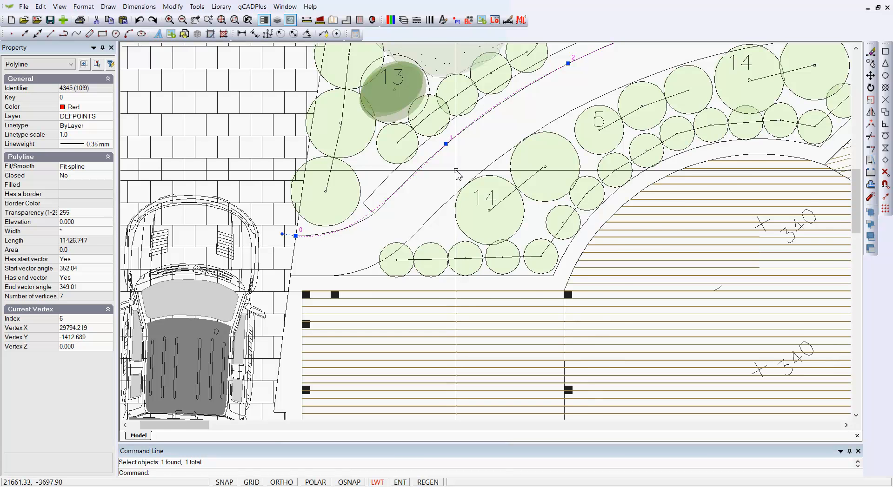
scroll(455, 170, "up", 2)
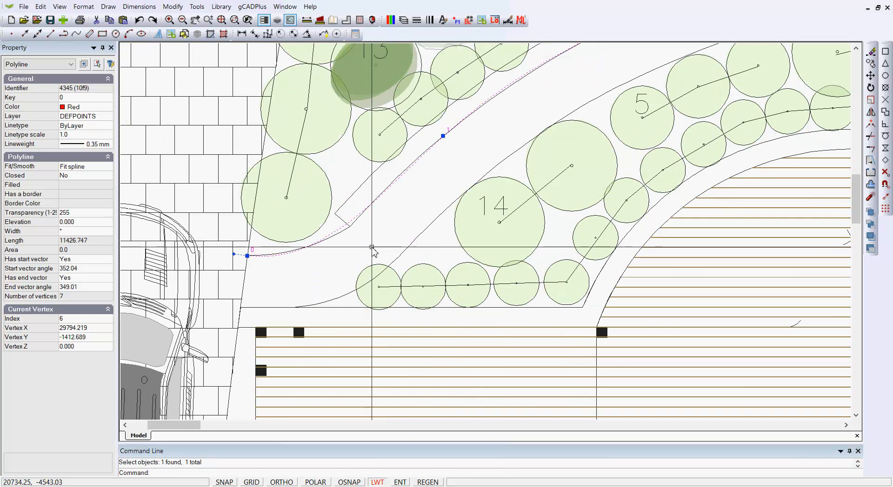
right_click(444, 136)
left_click(468, 158)
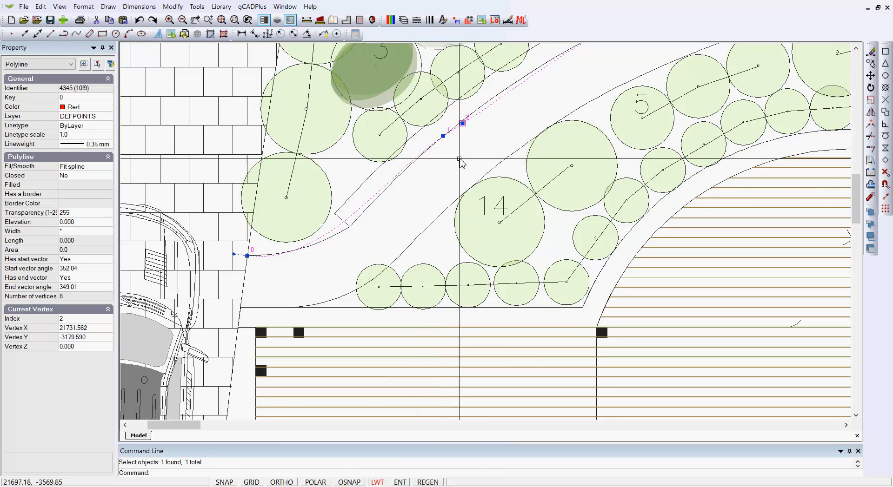
left_click(443, 136)
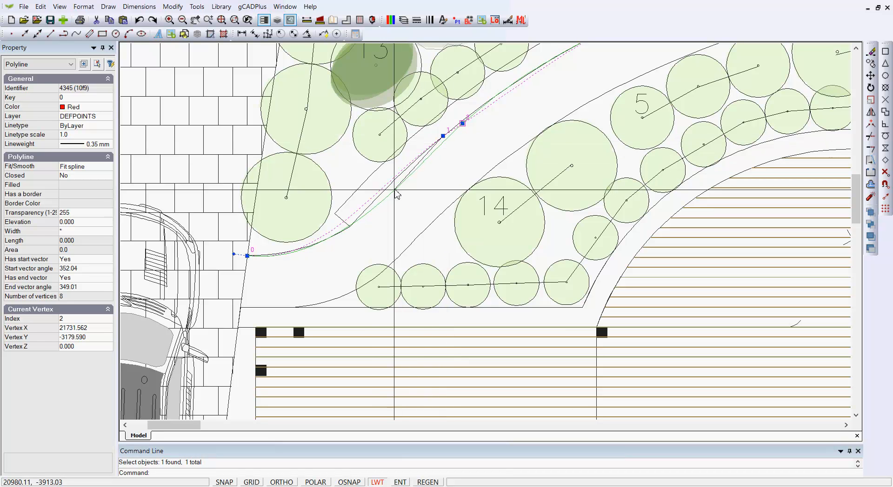
left_click(351, 226)
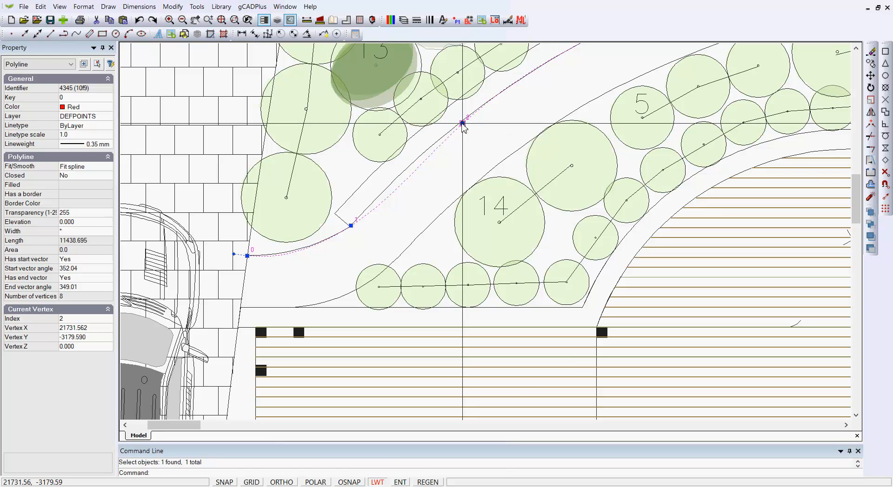
Step: Add another vertex after vertex 2, move it to about X 22194, Y -2817, and reposition vertex 2 on the path edge
mouse_move(462, 123)
left_click(505, 148)
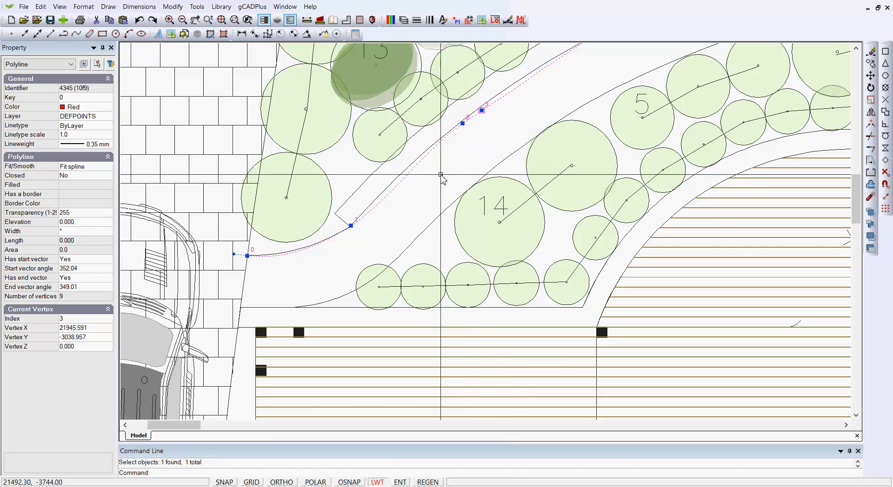
left_click(481, 110)
left_click(505, 91)
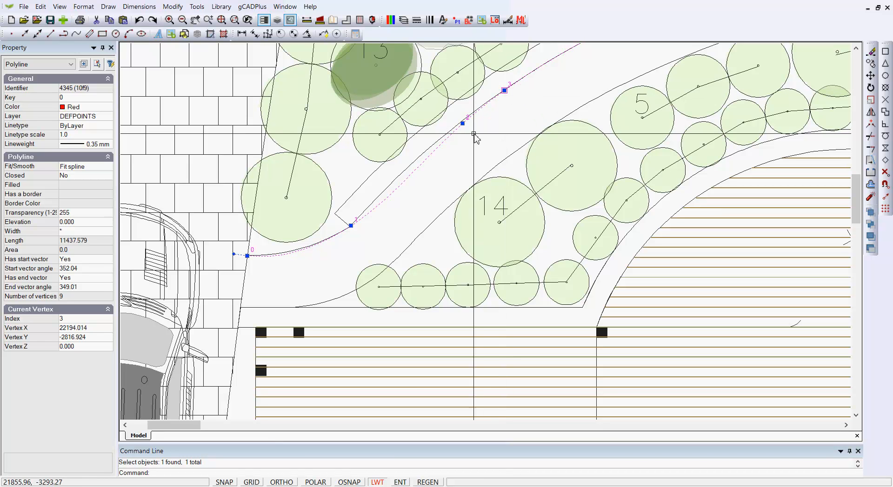
left_click(463, 124)
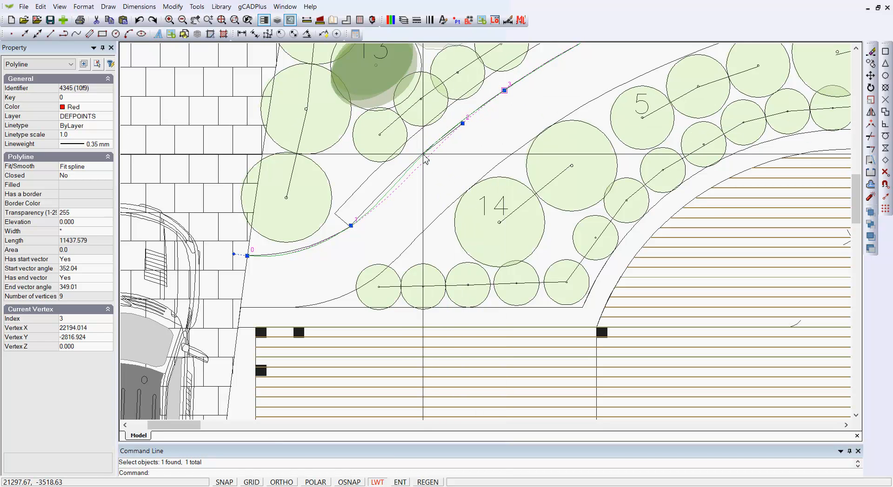
left_click(422, 156)
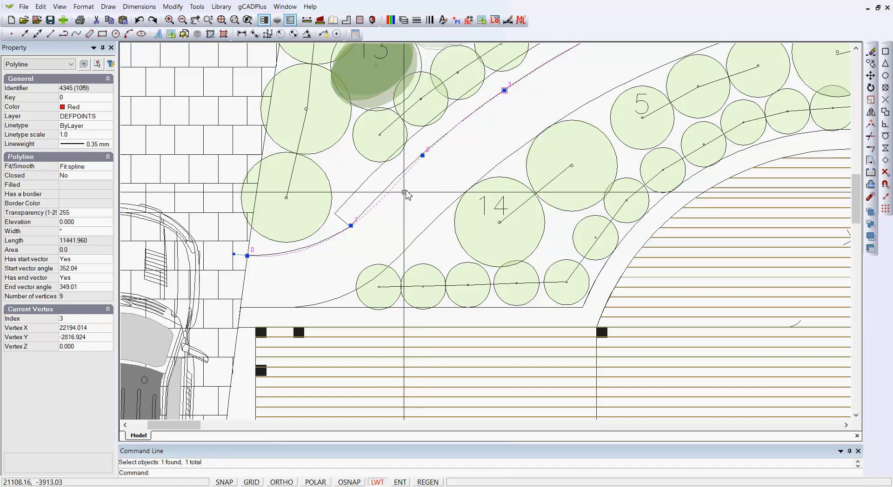
scroll(376, 241, "down", 2)
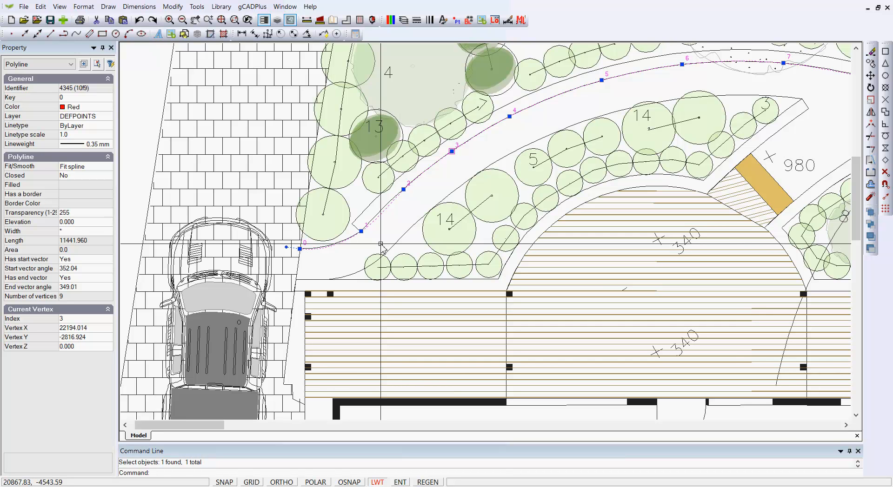
key("Escape")
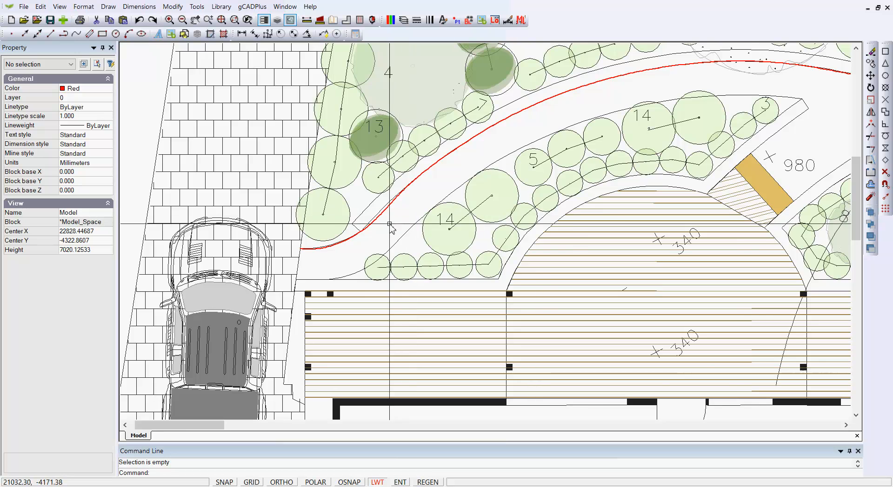
Step: Add a vertex after the arc-junction vertex of the red polyline and move it along the path edge to about X 20761, Y -4040
scroll(389, 229, "up", 2)
scroll(387, 226, "up", 2)
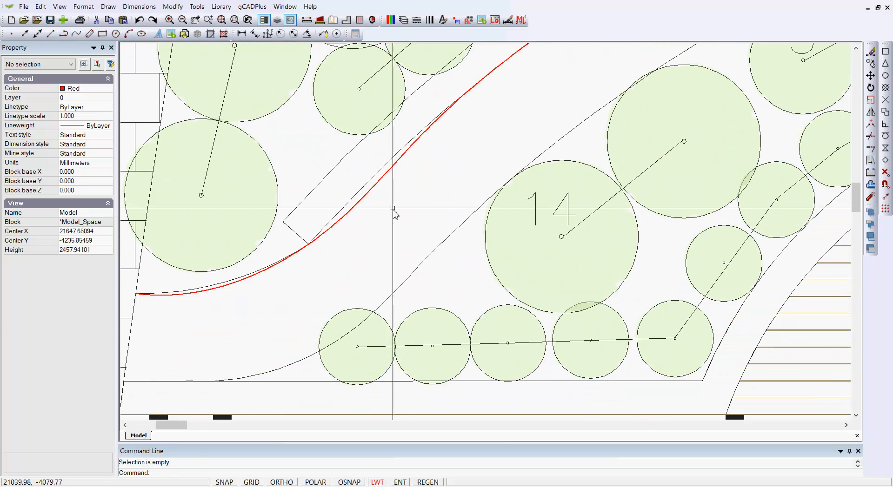
left_click(377, 187)
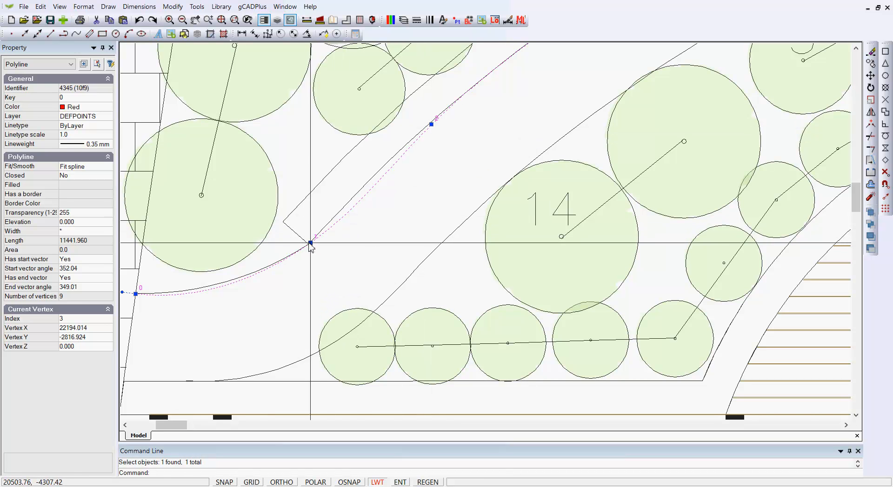
mouse_move(311, 243)
left_click(365, 264)
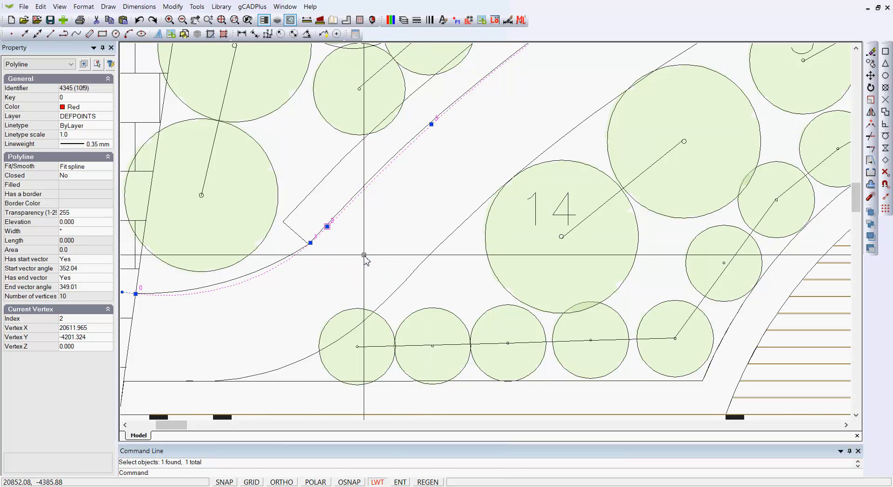
left_click(327, 227)
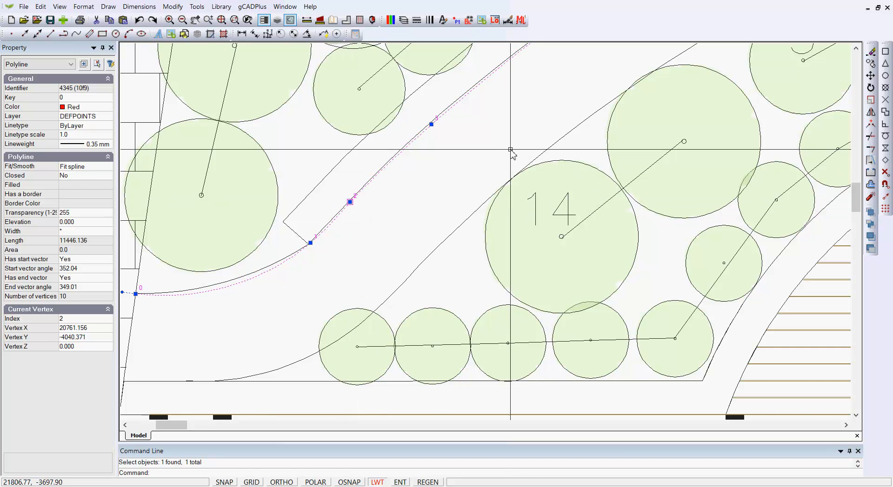
Step: Offset the red spline-fit polyline by 612 toward the opposite, lower edge of the curved path
key("Escape")
scroll(458, 190, "down", 5)
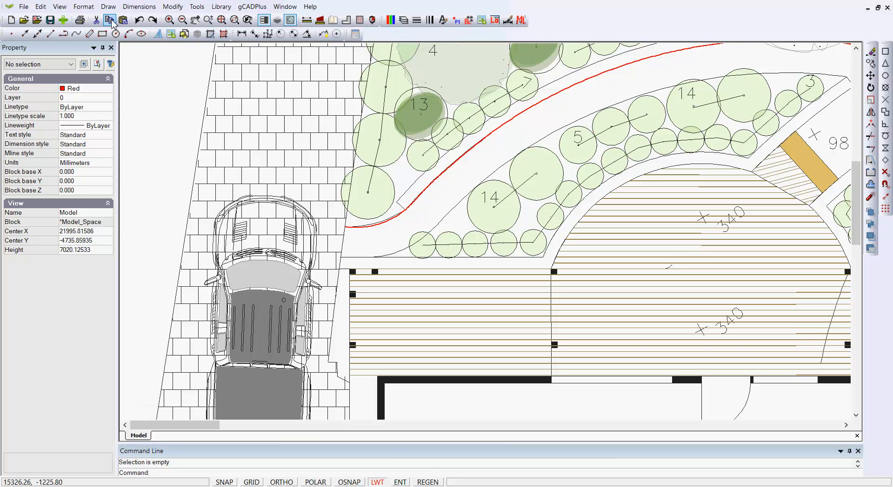
left_click(171, 8)
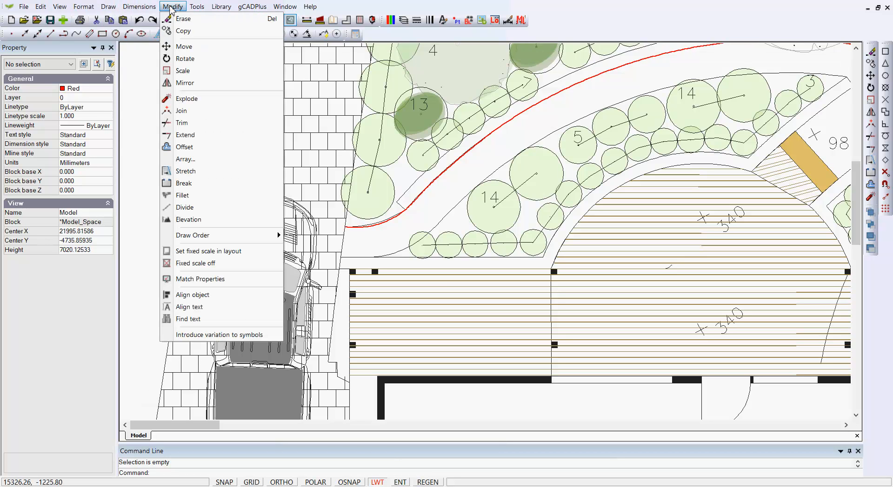
left_click(186, 147)
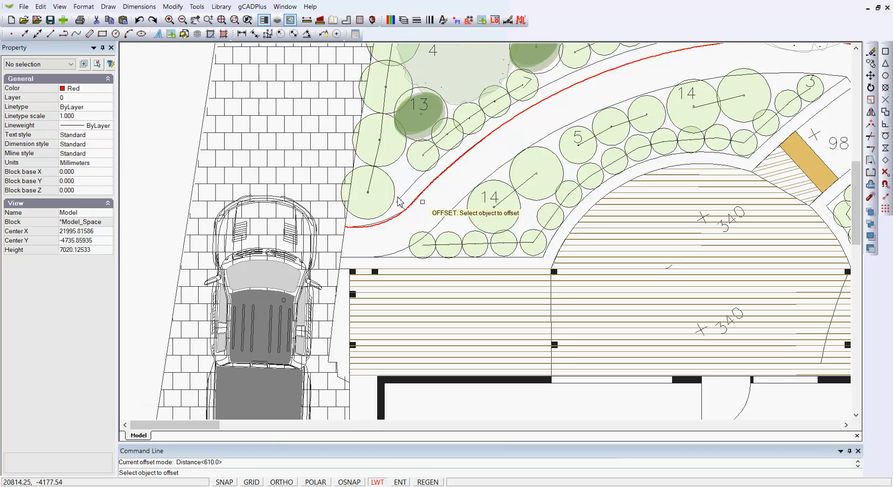
scroll(417, 234, "up", 4)
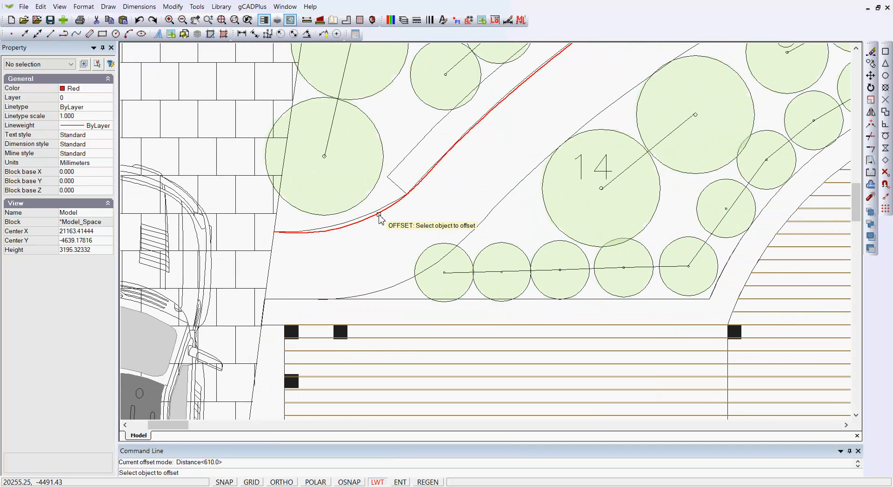
left_click(377, 215)
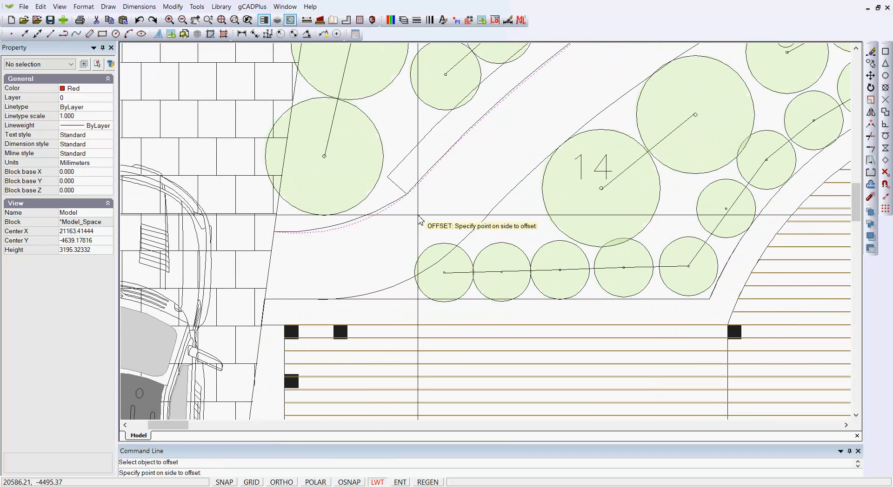
right_click(417, 217)
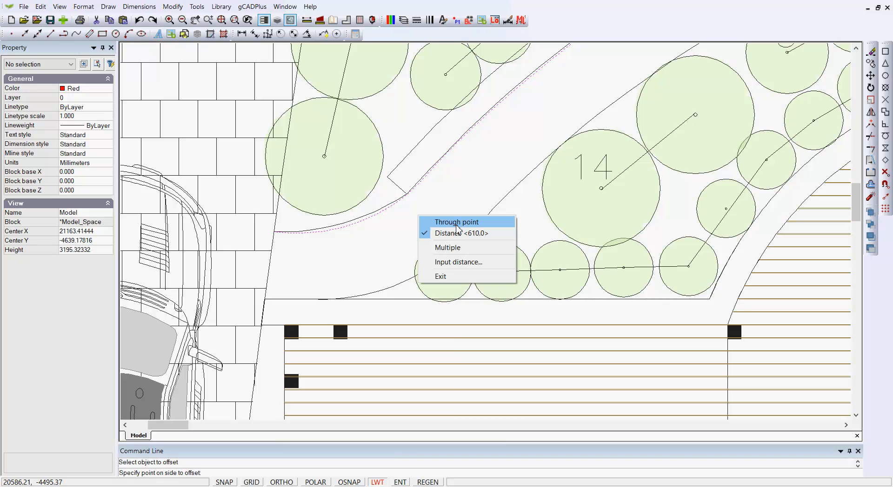
left_click(456, 222)
right_click(446, 189)
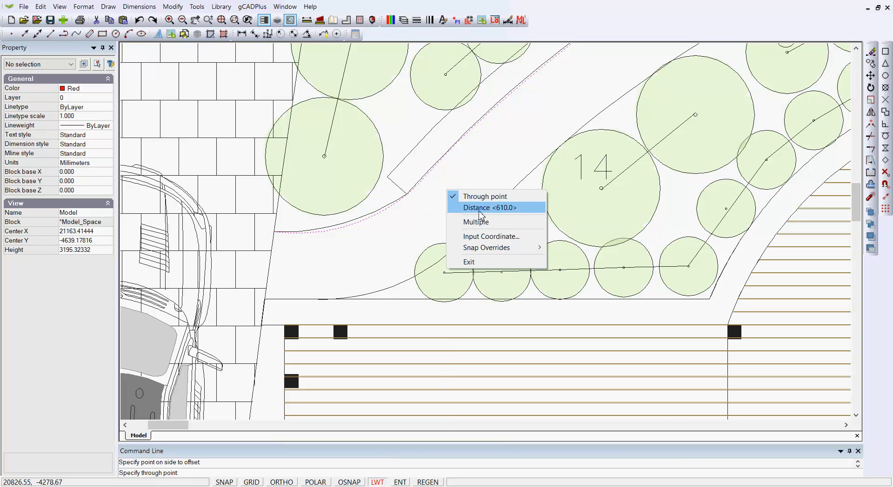
left_click(481, 208)
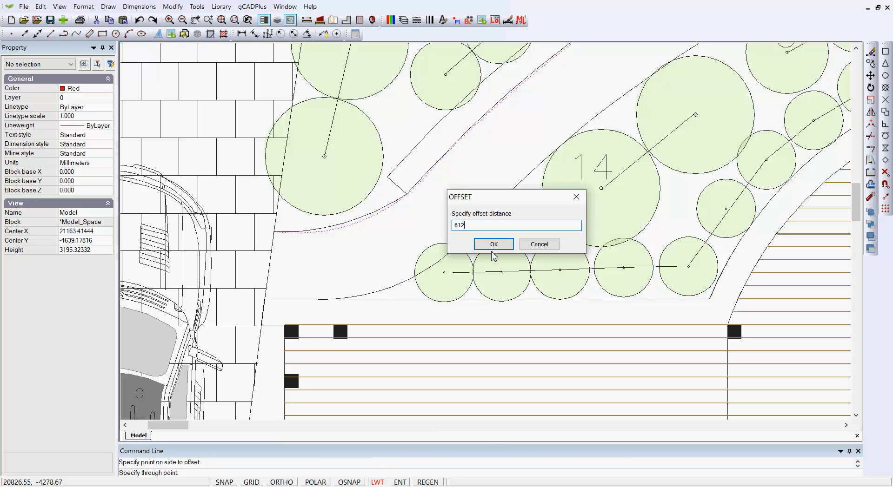
left_click(494, 245)
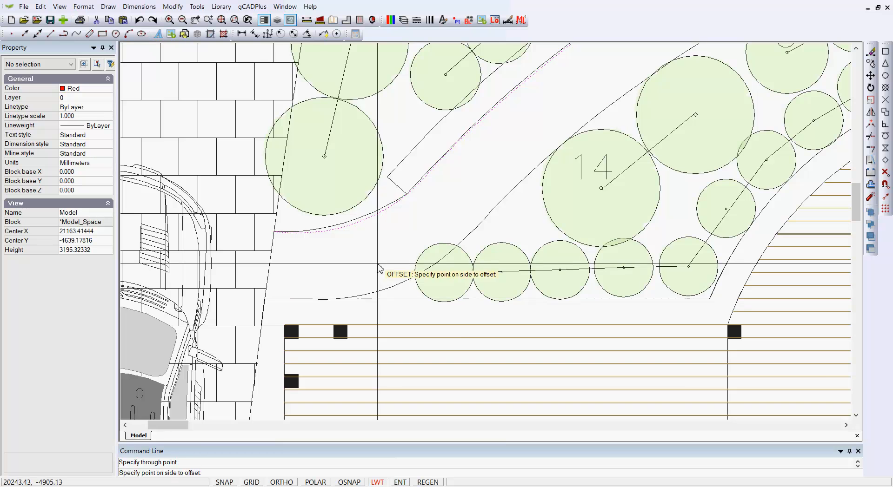
left_click(378, 268)
Step: Move the offset polyline's end vertex to the pointed corner of the planting bed at about X 28713, Y -1842, using object snap
scroll(399, 315, "up", 2)
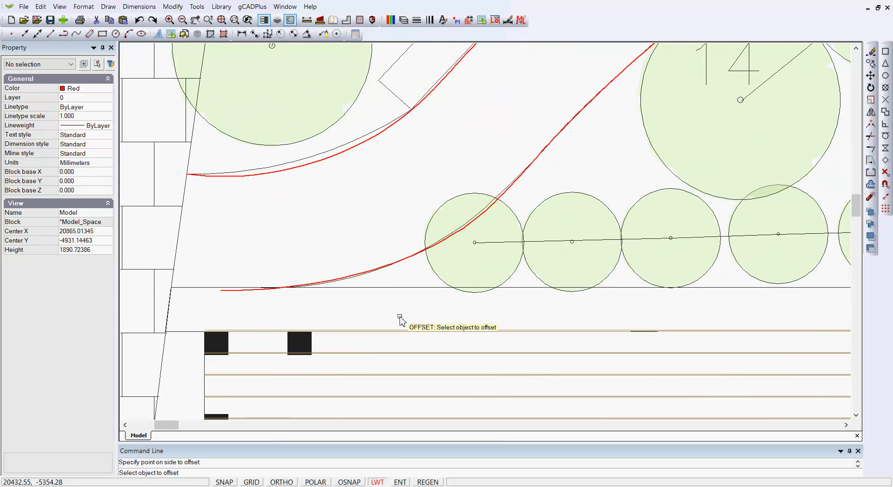
scroll(399, 316, "down", 5)
scroll(399, 319, "down", 1)
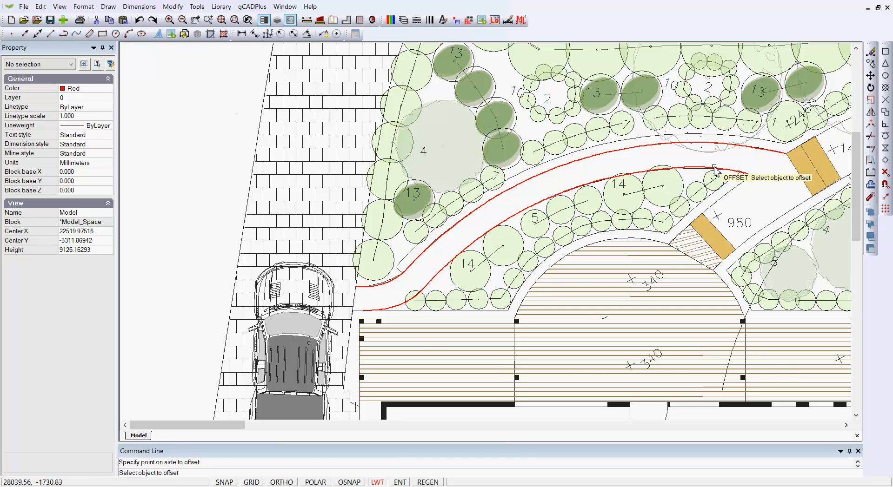
scroll(786, 187, "up", 4)
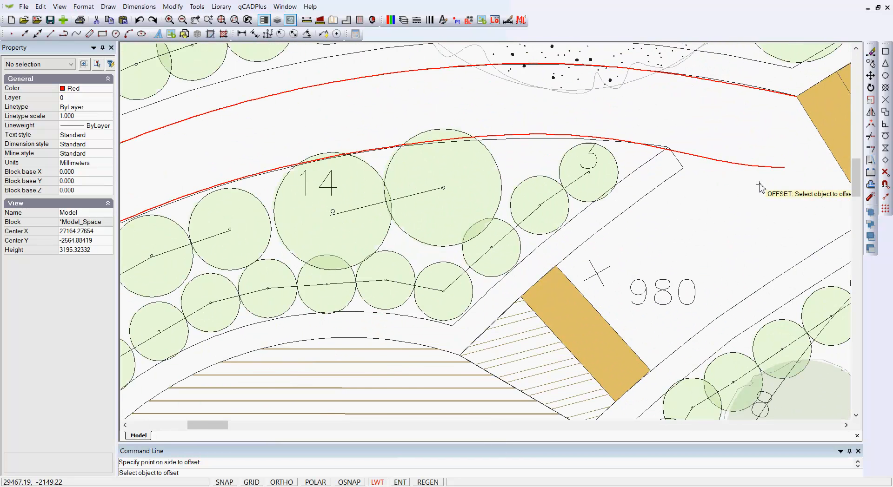
scroll(750, 185, "up", 2)
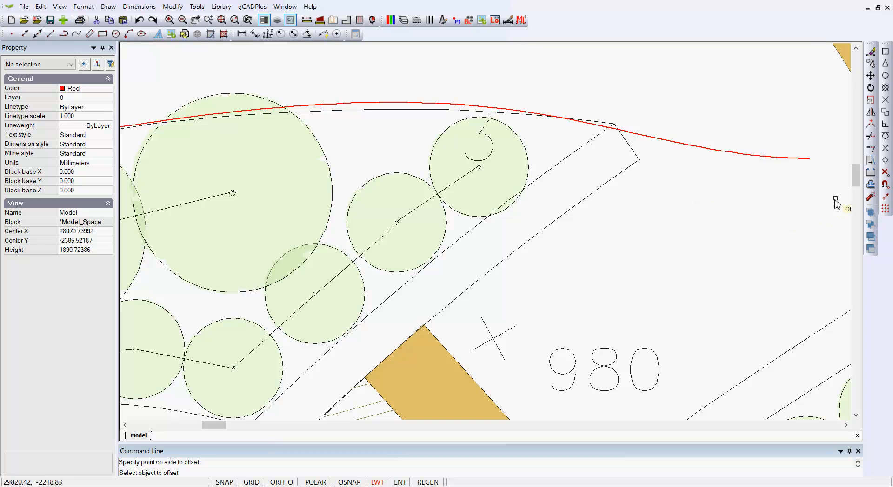
left_click(810, 160)
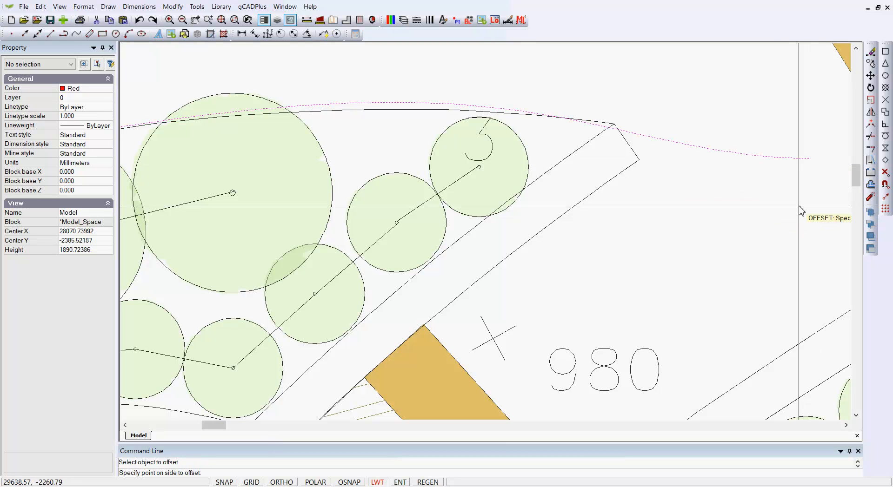
left_click(778, 166)
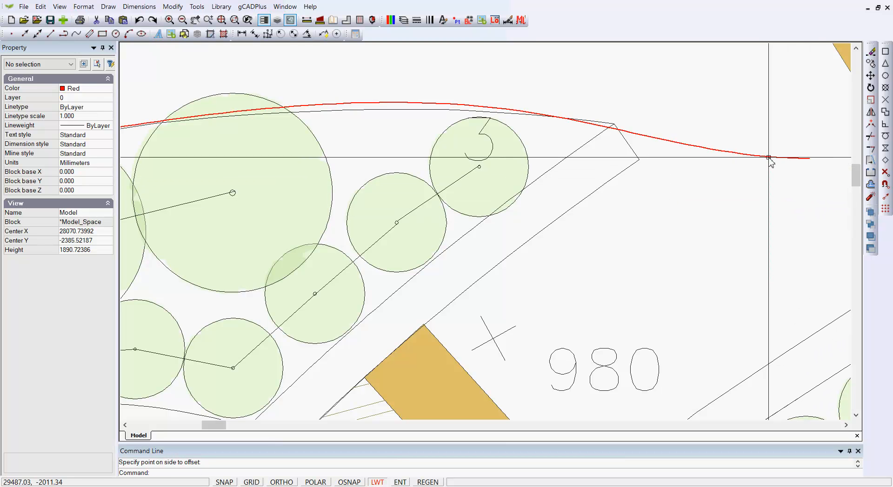
left_click(770, 158)
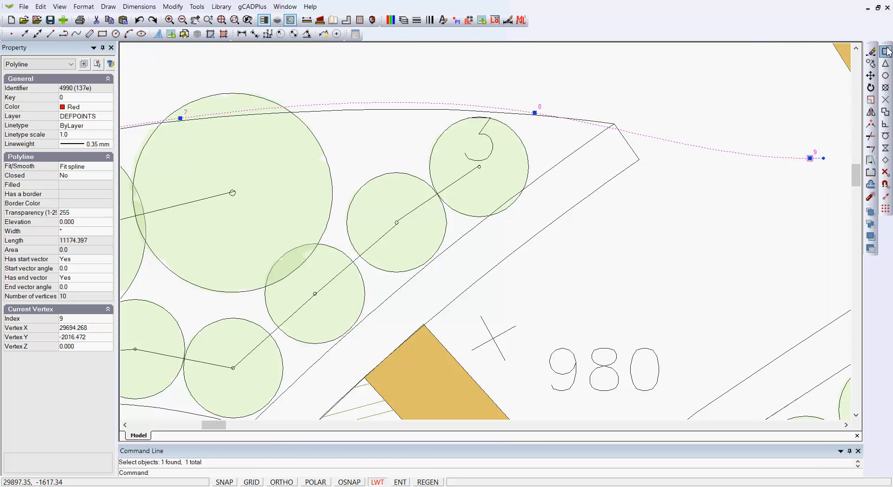
left_click(810, 158)
left_click(614, 124)
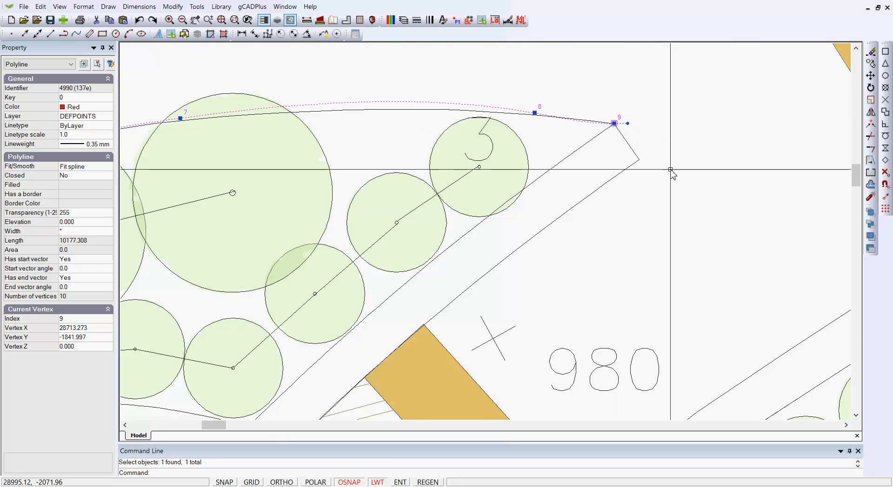
key("F3")
Step: Insert a vertex after vertex 8 of the offset polyline and move vertex 8 back along the planting bed's curved edge
scroll(670, 170, "down", 1)
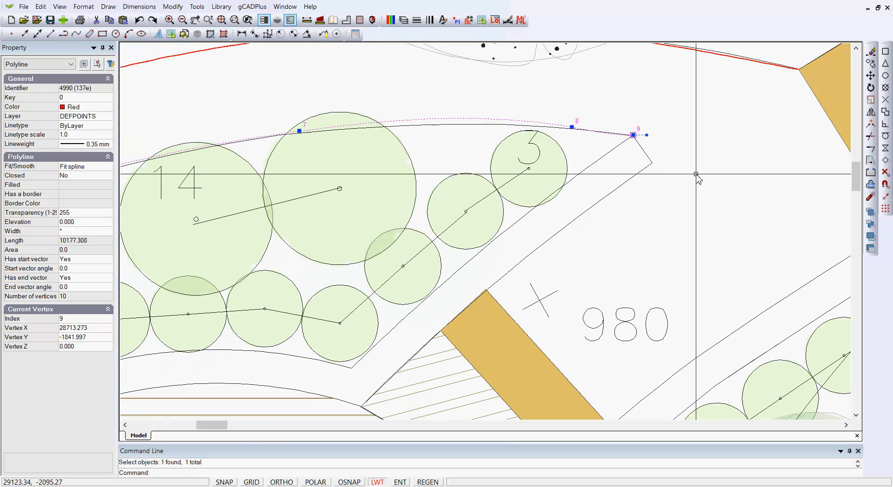
right_click(572, 128)
left_click(606, 153)
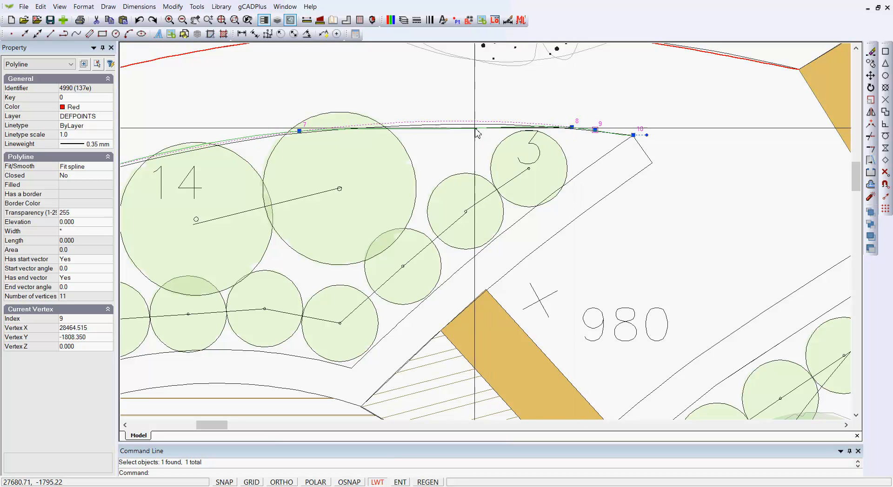
Step: Move the offset polyline's start vertex to the point where the lower path edge meets the driveway
scroll(469, 130, "down", 5)
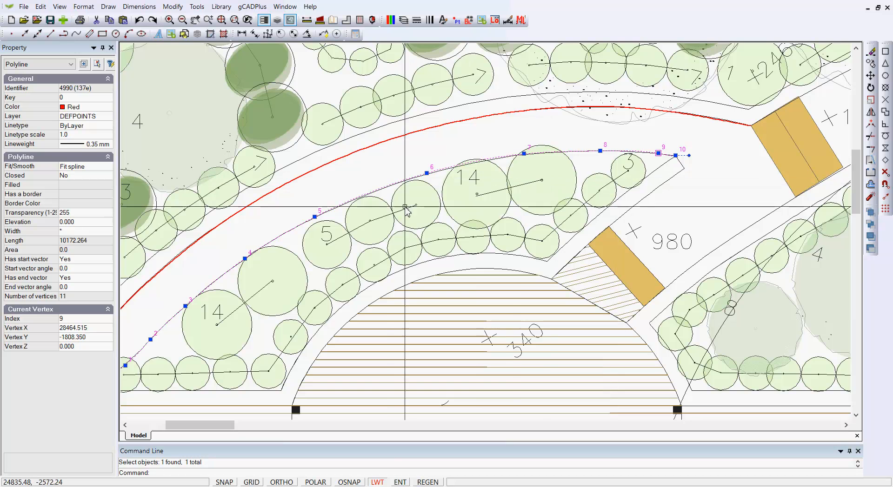
middle_click_drag(389, 229, 586, 105)
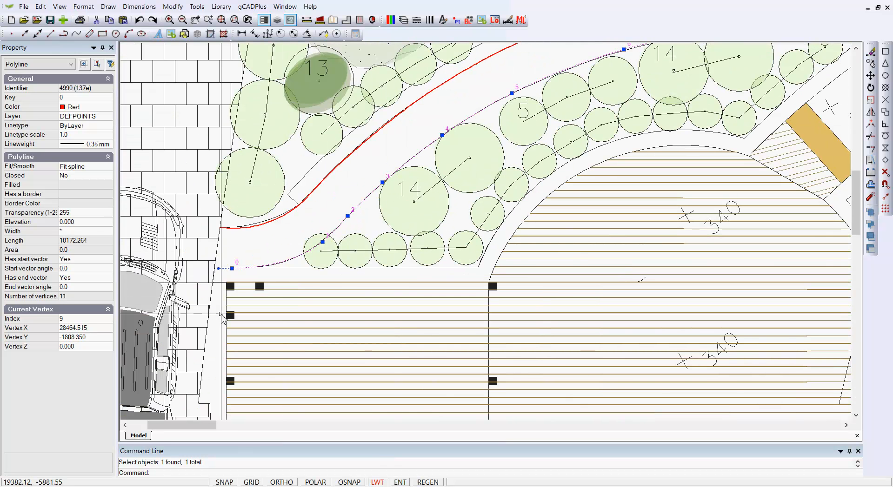
scroll(222, 272, "up", 3)
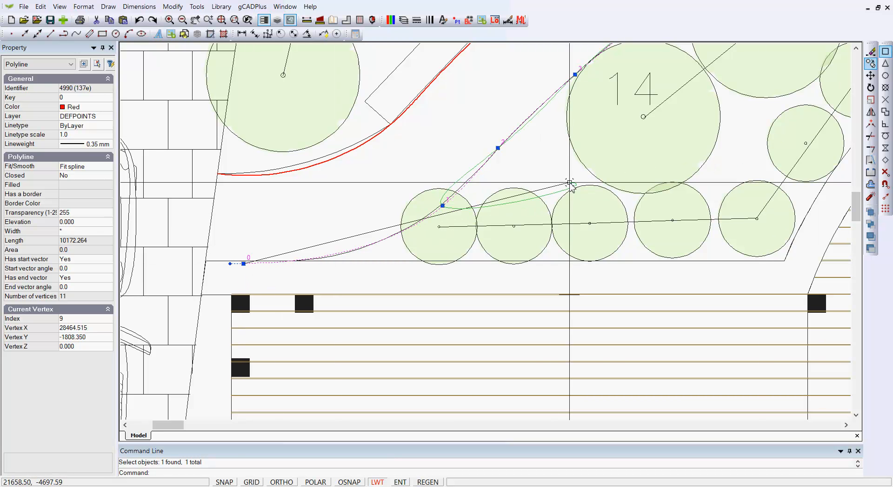
left_click(205, 261)
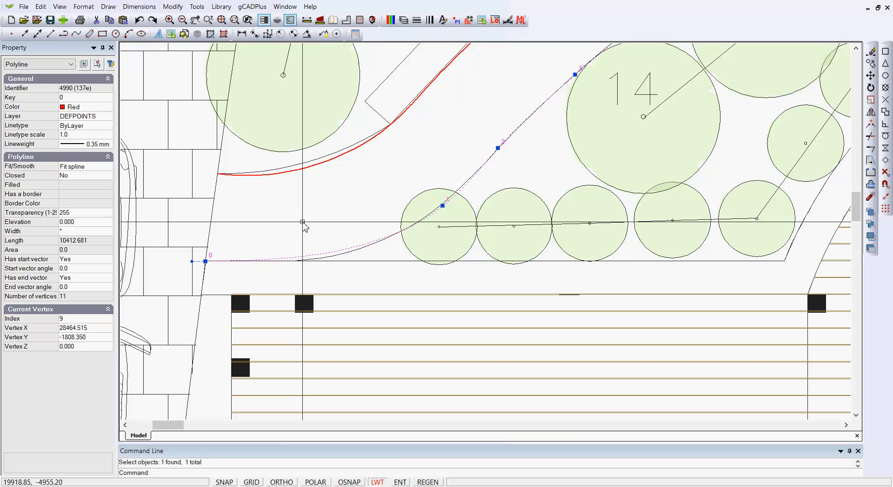
key("Escape")
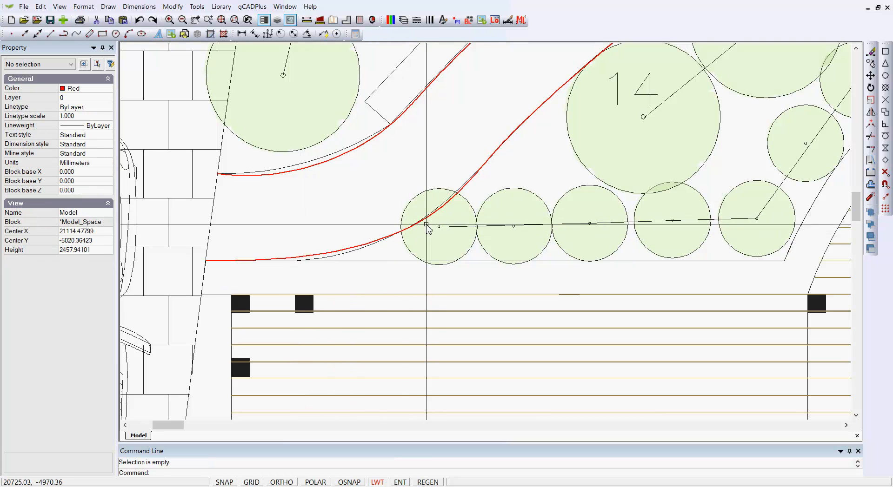
Step: Insert a vertex after vertex 1 of the lower polyline and move vertex 1 down the path edge beside the first small plant circle
left_click(352, 249)
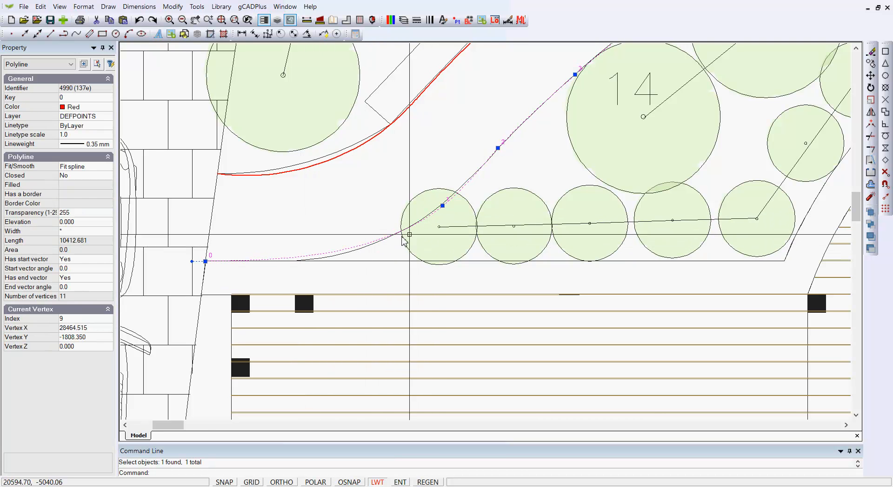
right_click(442, 206)
left_click(462, 229)
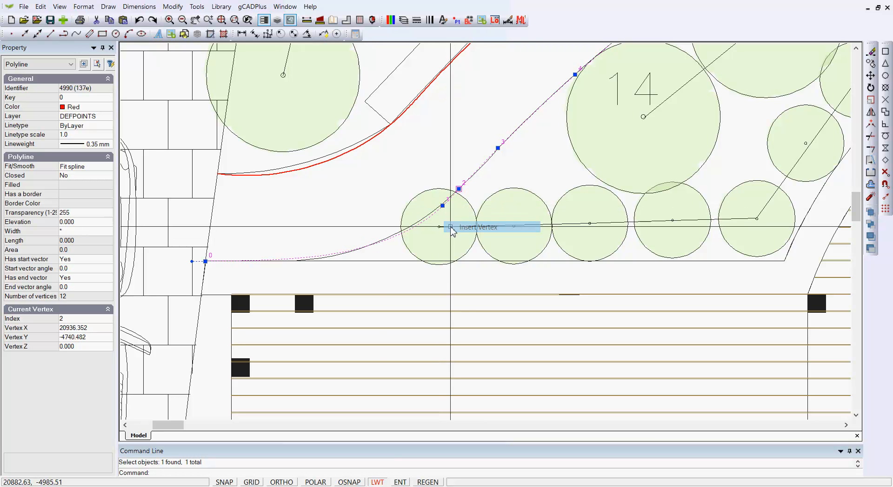
left_click(442, 205)
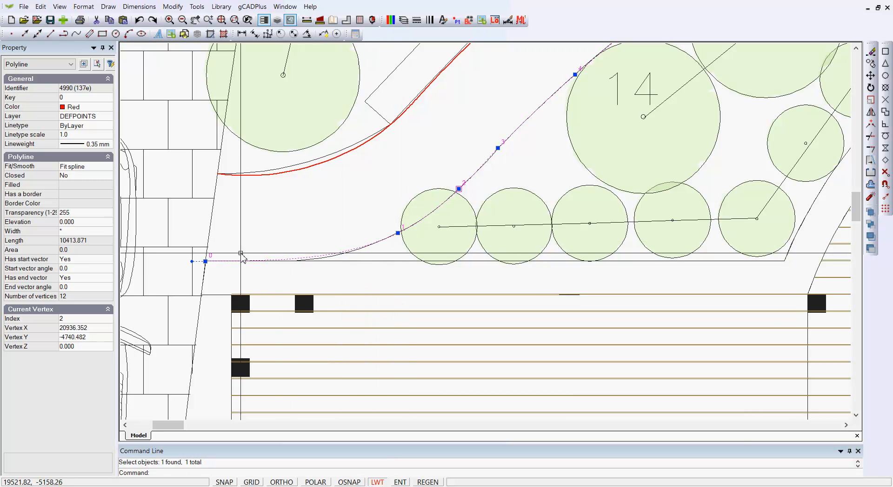
Step: Insert a vertex after the lower polyline's start vertex and move it to where the straight path edge begins to curve
right_click(208, 267)
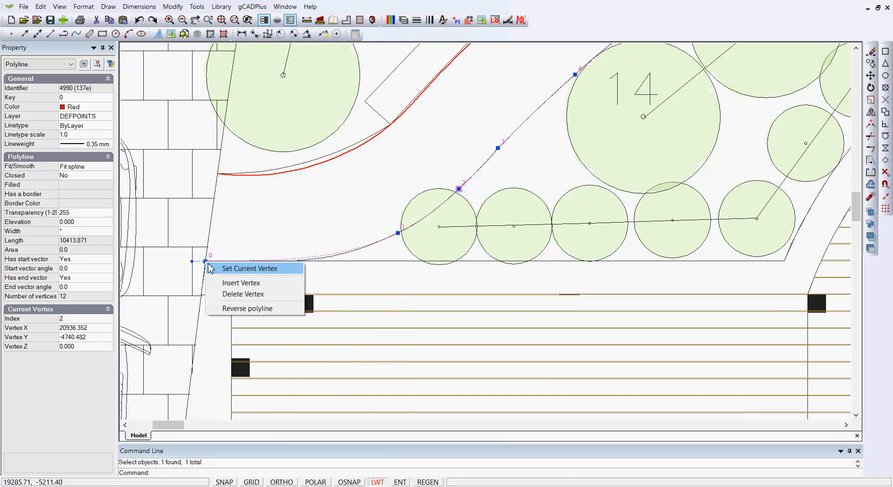
left_click(241, 283)
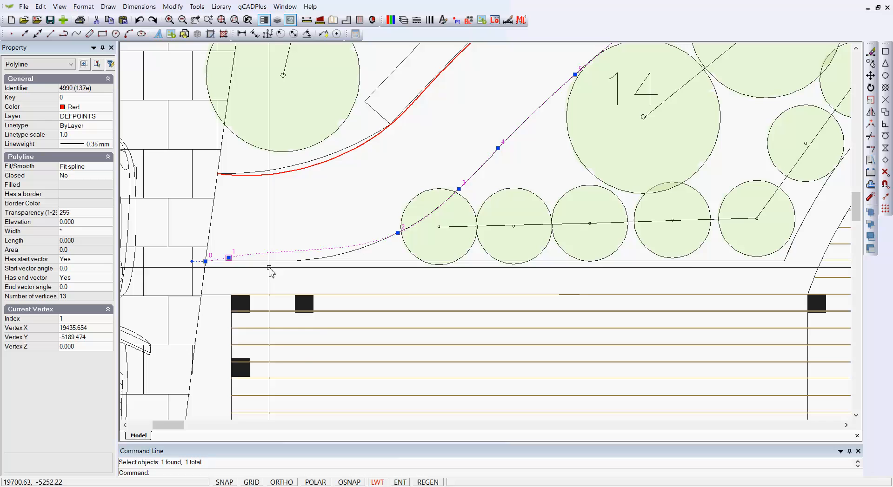
left_click(298, 261)
key("Escape")
Step: Examine both red guide polylines along the path edges and the SUV block parked on the driveway
scroll(395, 277, "down", 6)
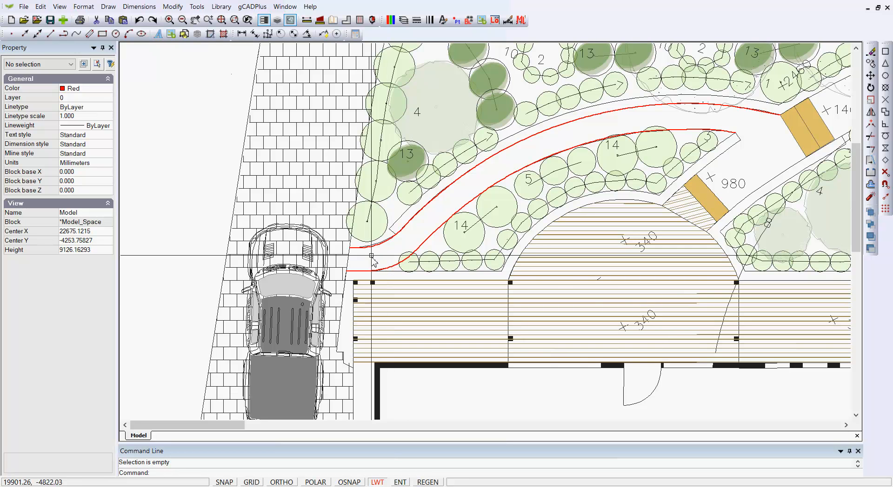
scroll(388, 266, "up", 3)
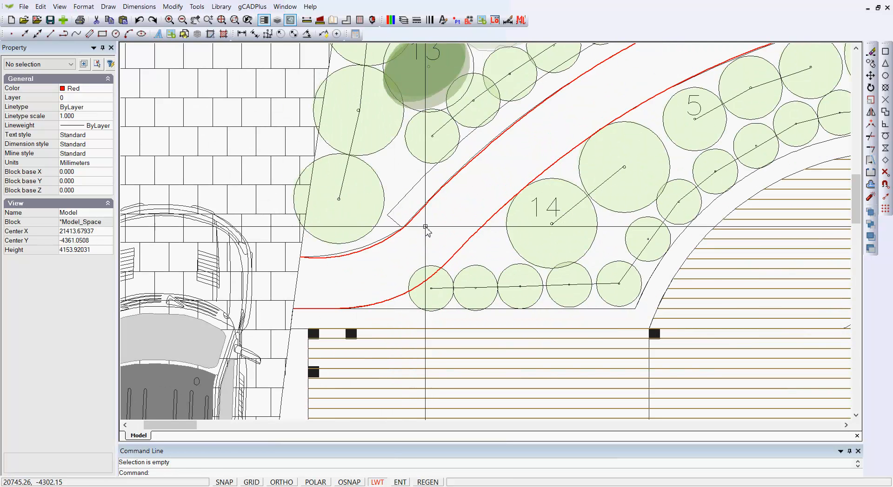
left_click(383, 245)
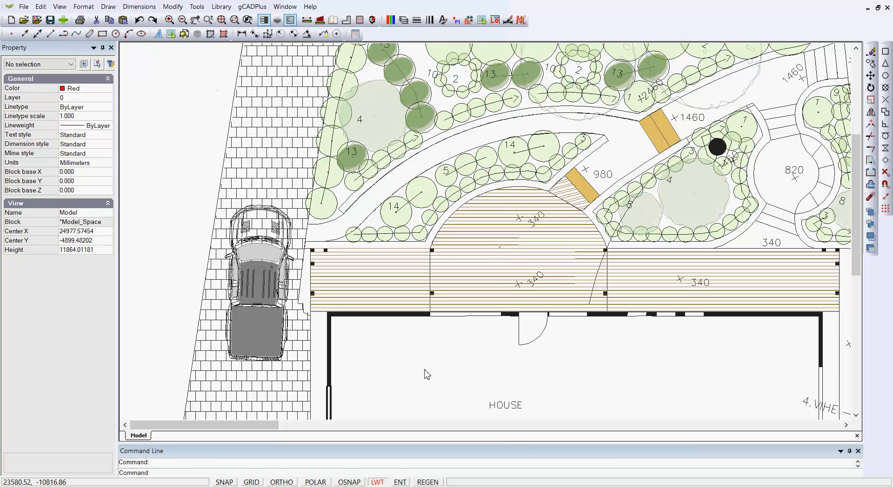
left_click(262, 302)
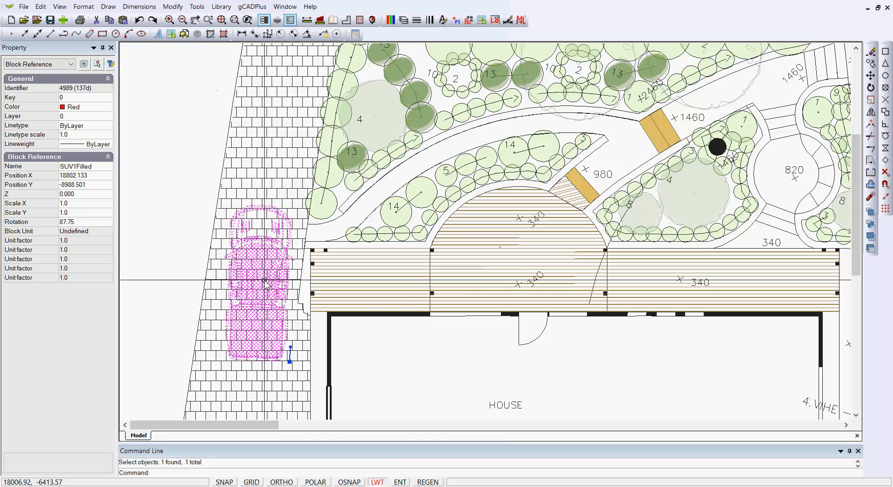
key("Escape")
scroll(250, 239, "up", 3)
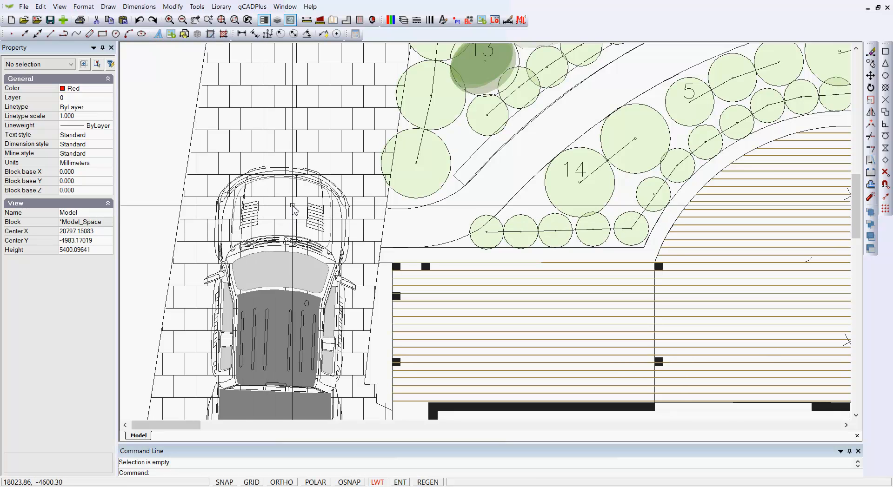
scroll(336, 168, "down", 2)
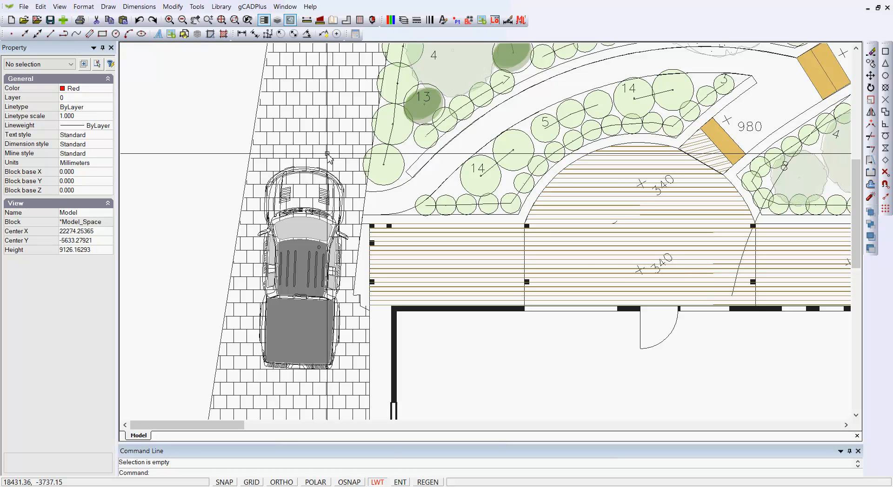
Step: Open the SUV1Filled block parked on the driveway for editing
left_click(303, 235)
right_click(303, 235)
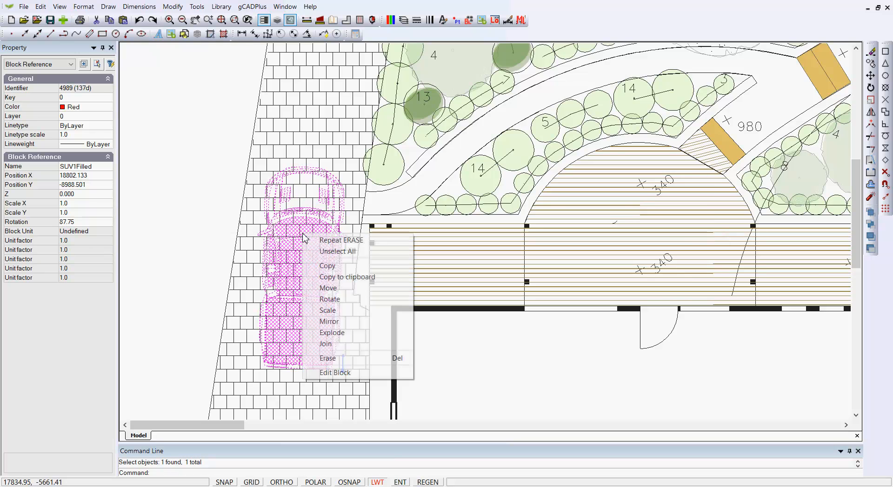
left_click(344, 375)
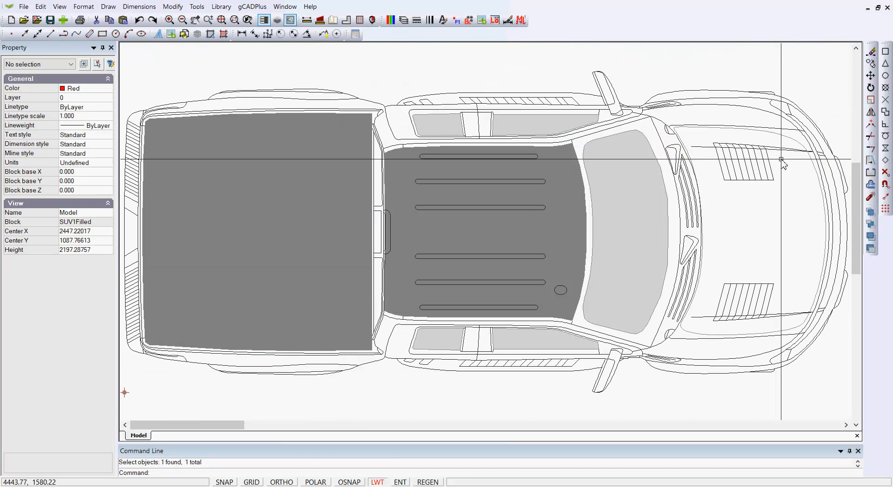
Step: Turn on the fill for the SUV's closed bonnet polyline and return from the block to the garden plan
left_click(789, 130)
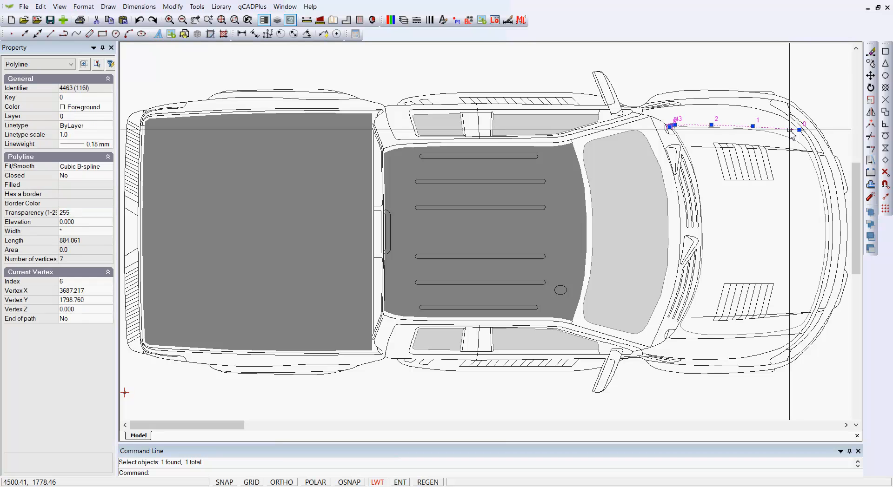
key("Escape")
left_click(789, 131)
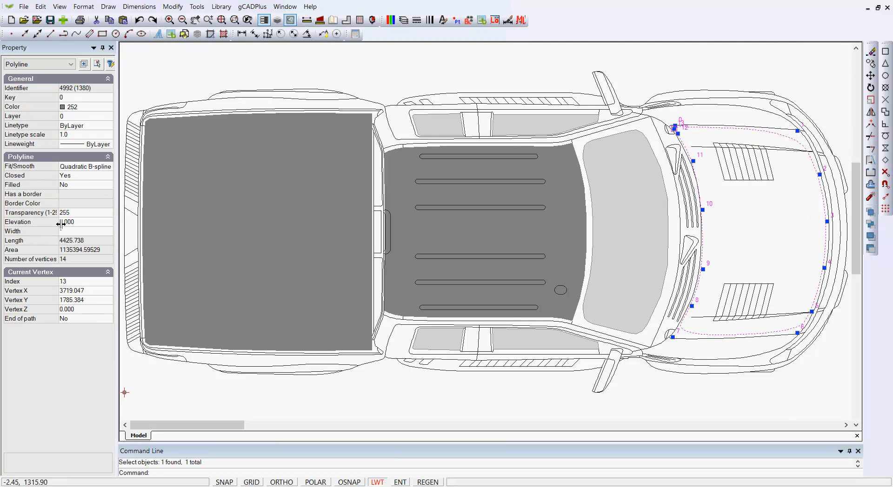
double_click(78, 186)
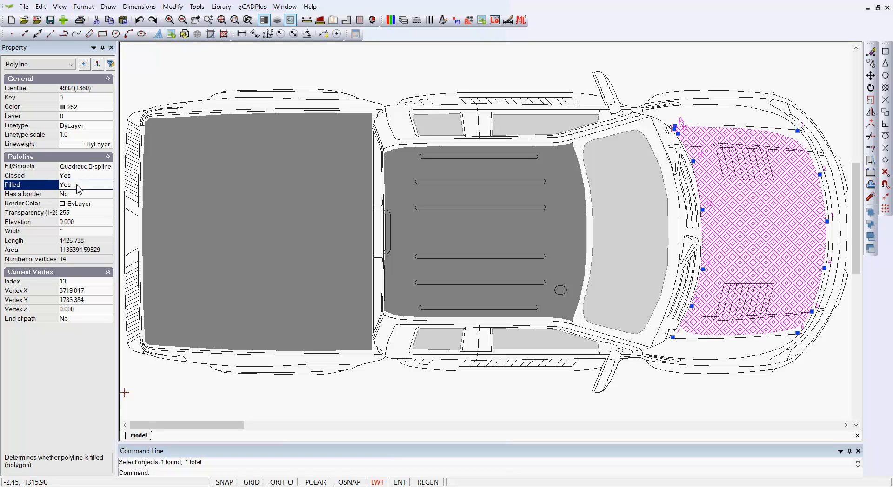
key("Escape")
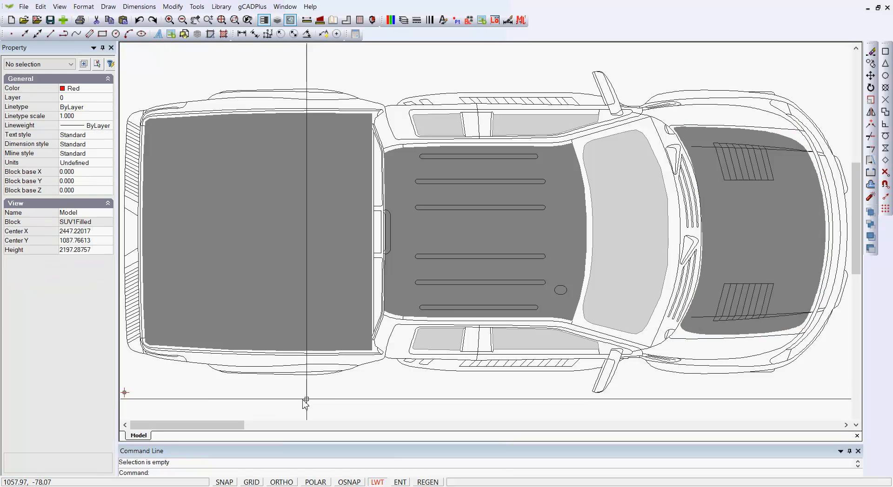
right_click(356, 395)
left_click(377, 274)
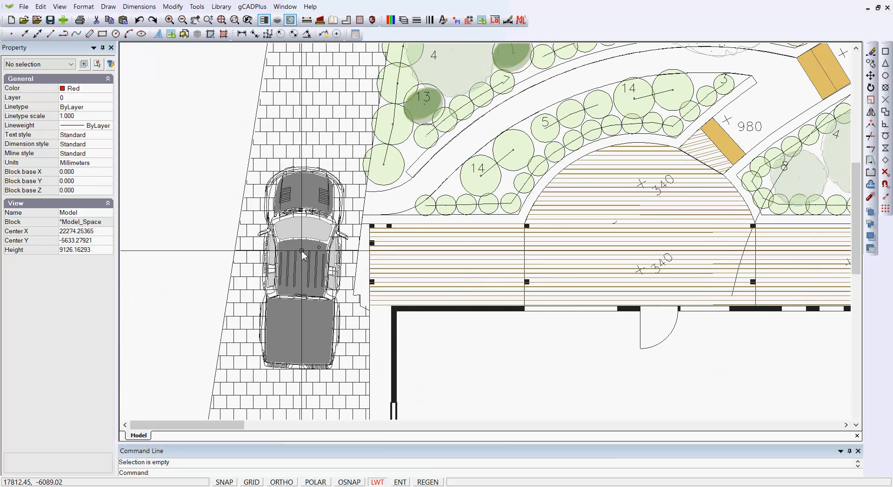
Step: Delete the paving hatch that covers the whole driveway
scroll(302, 194, "up", 3)
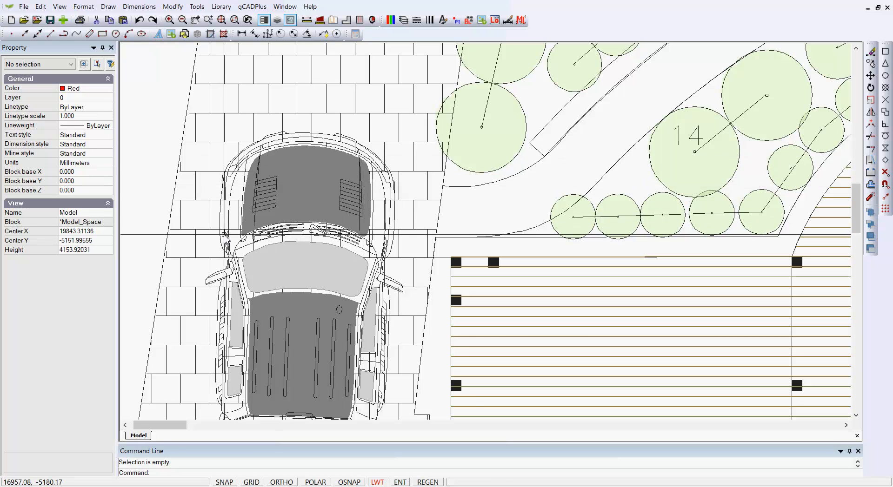
scroll(224, 235, "down", 4)
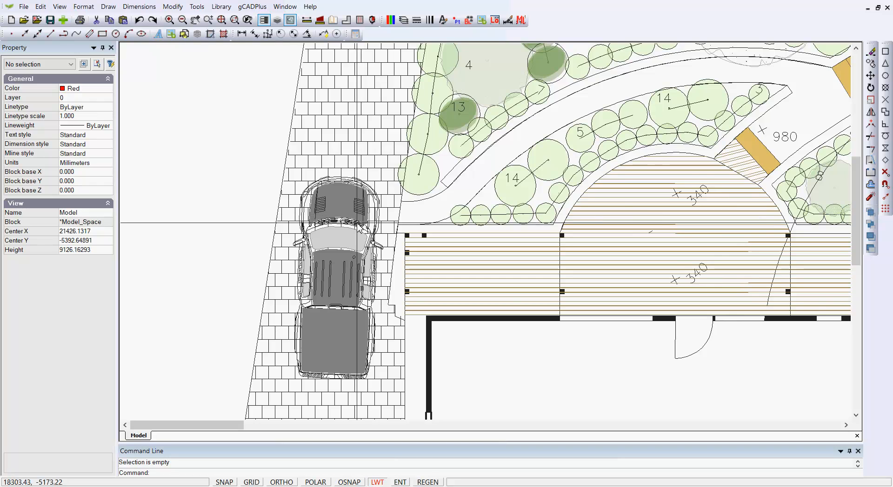
scroll(361, 228, "down", 4)
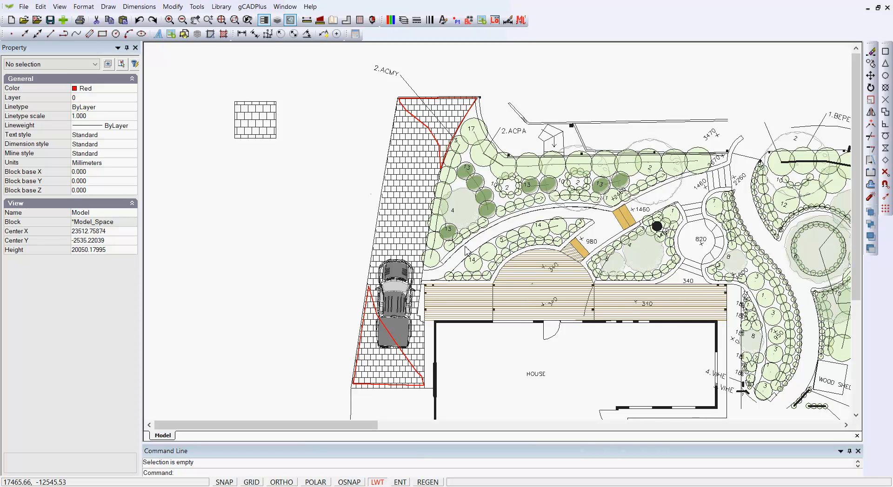
left_click(393, 213)
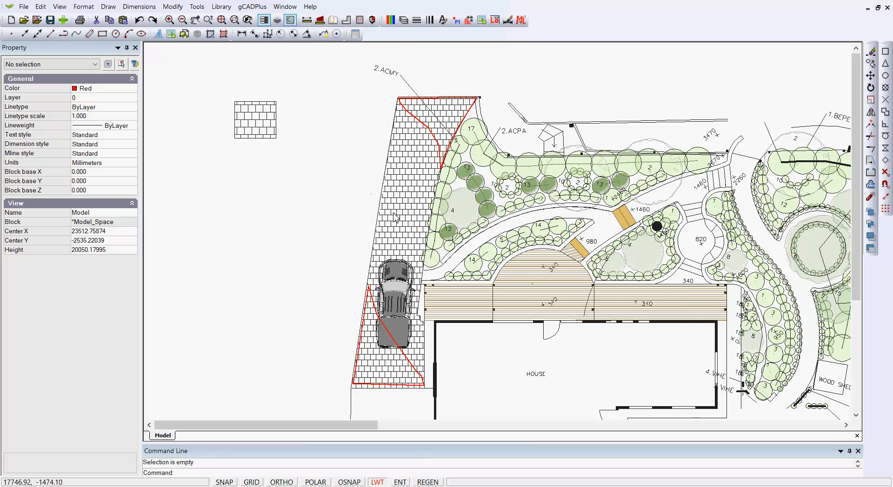
left_click(400, 243)
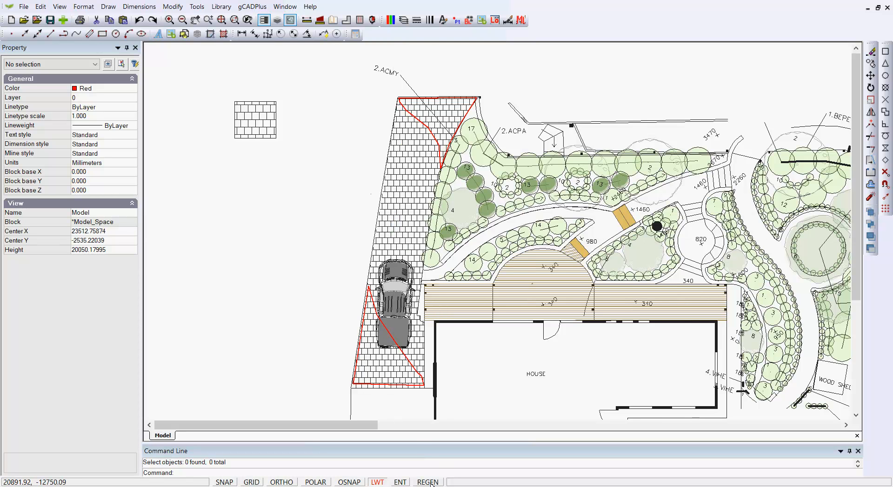
left_click(400, 218)
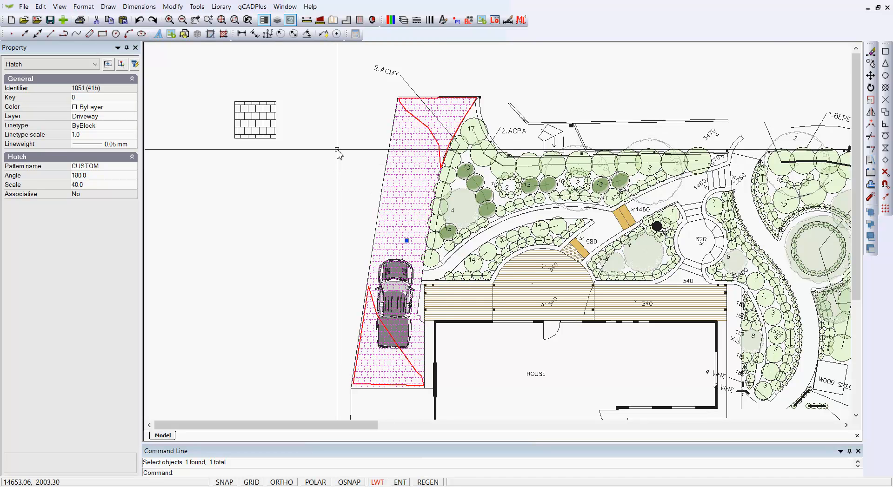
key("Delete")
Step: Set the colour and lineweight of the two red closed polylines at the driveway's ends to ByLayer
left_click(458, 128)
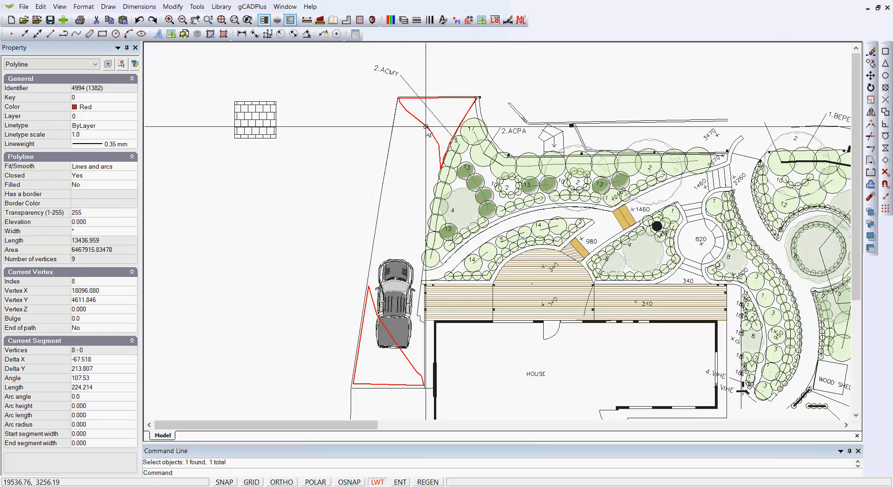
left_click(403, 355)
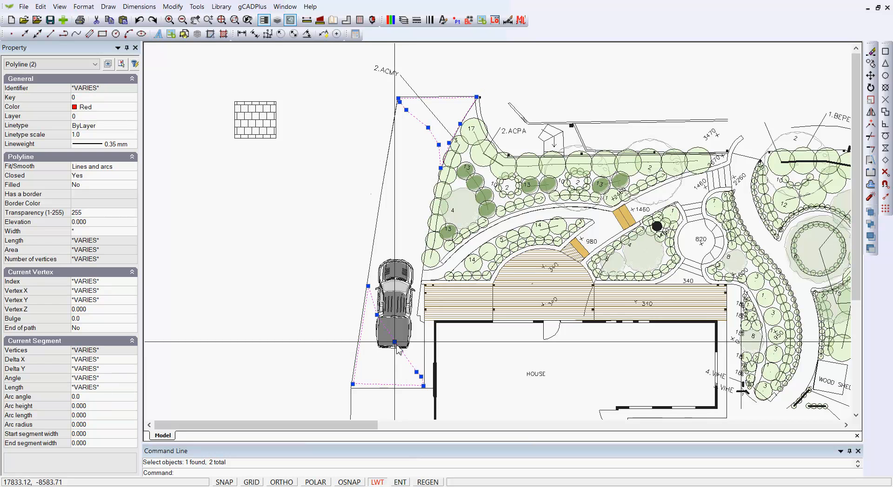
left_click(133, 109)
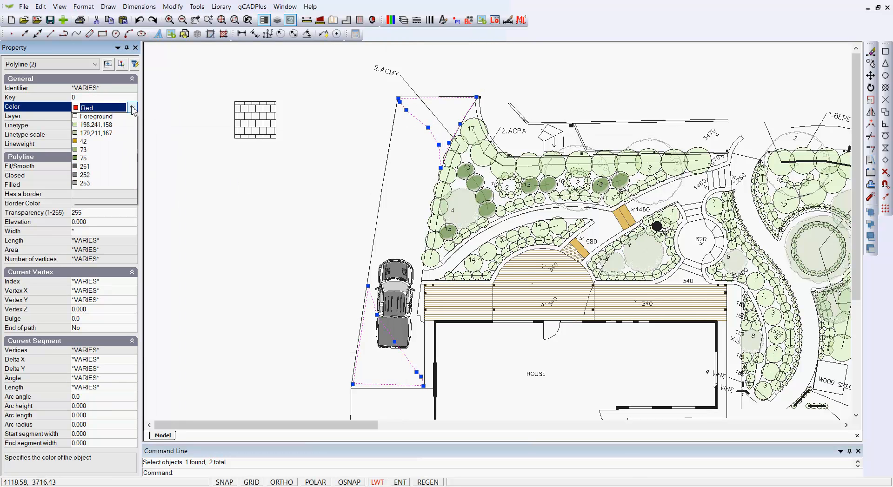
left_click(102, 118)
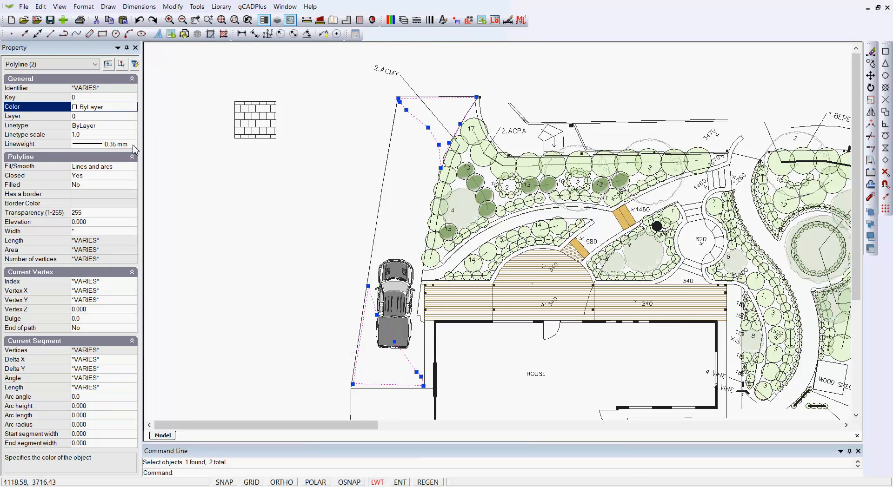
left_click(133, 146)
left_click(123, 163)
key("Escape")
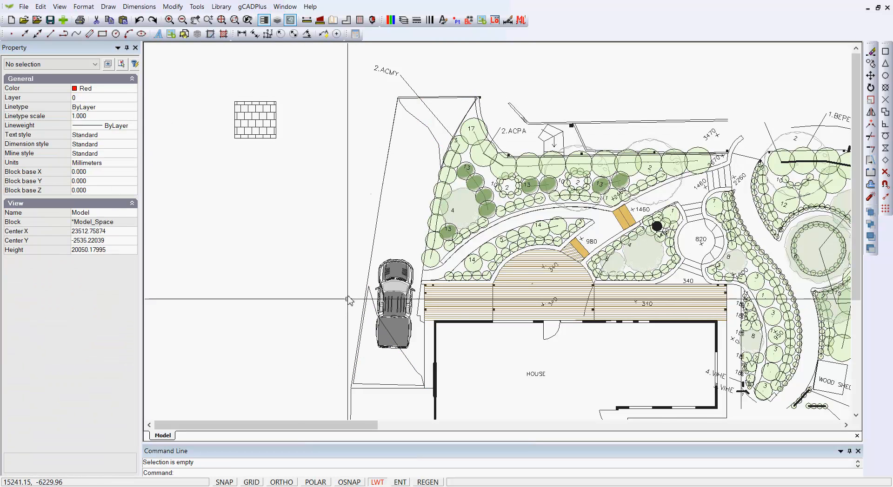
left_click(252, 118)
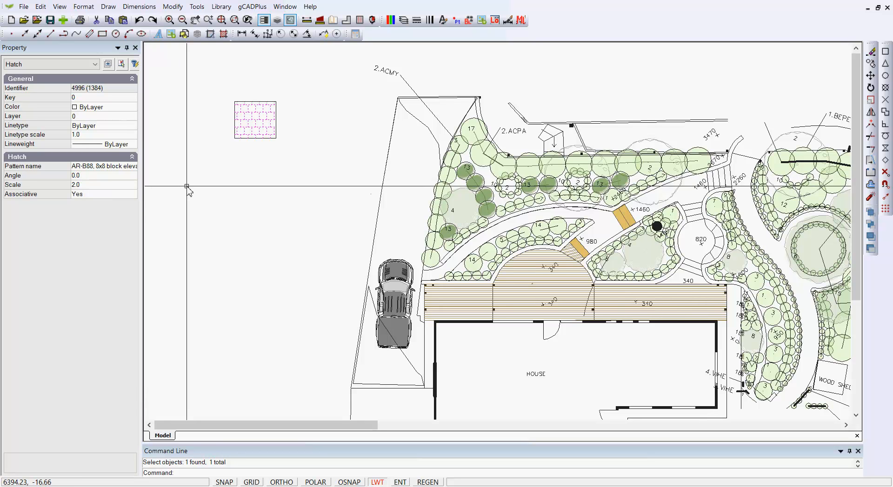
key("Escape")
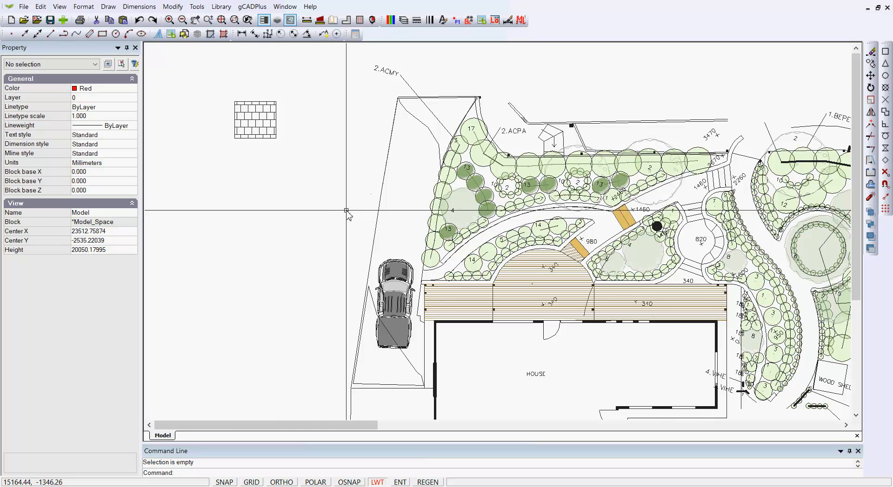
left_click(172, 7)
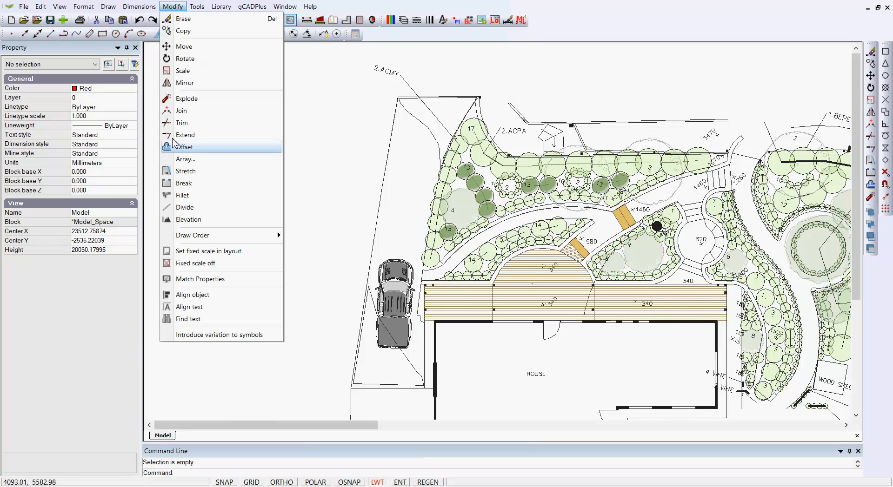
left_click(222, 281)
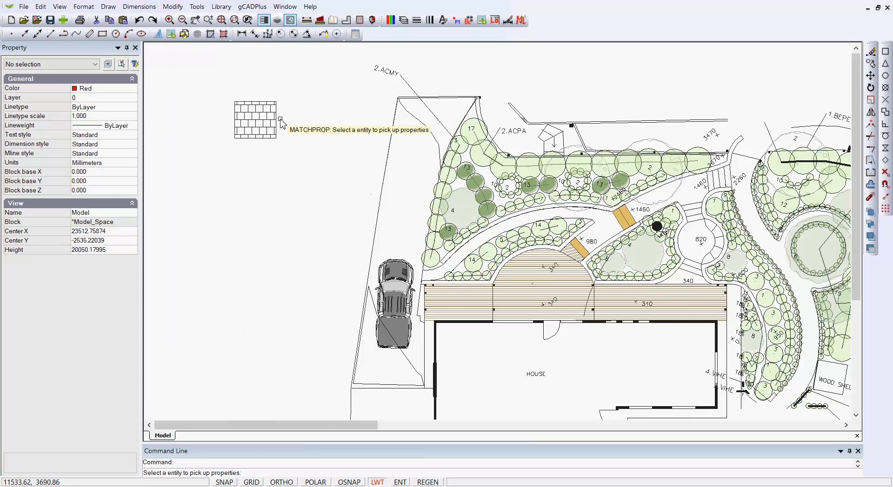
left_click(264, 121)
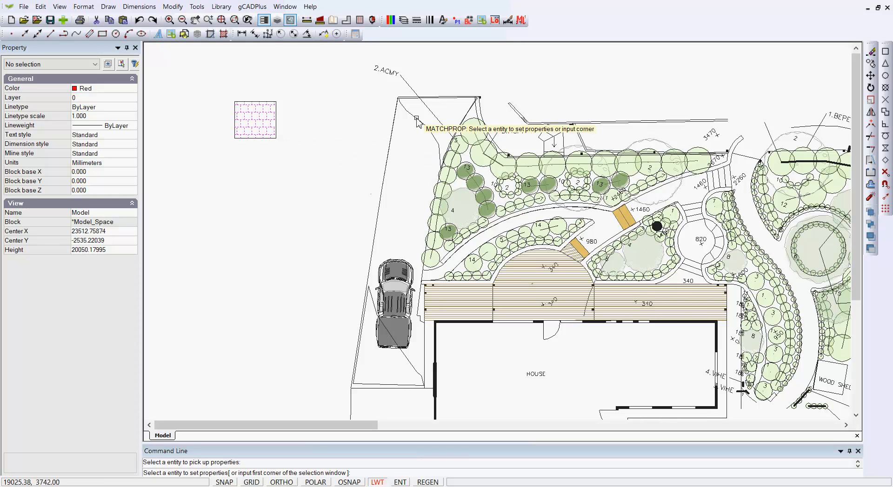
key("Escape")
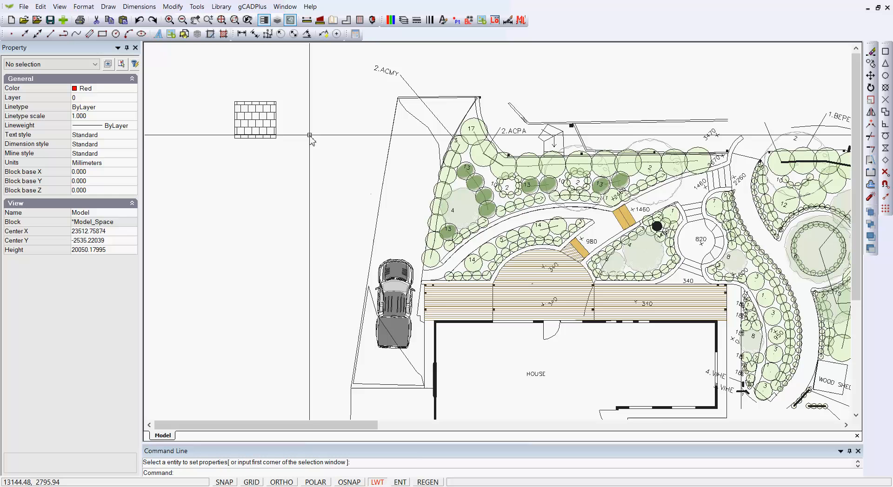
Step: Hatch the closed polyline at the driveway's upper end with AR-B88, 8x8 block elevation stretcher bond, at angle 0 and scale 100
right_click(325, 112)
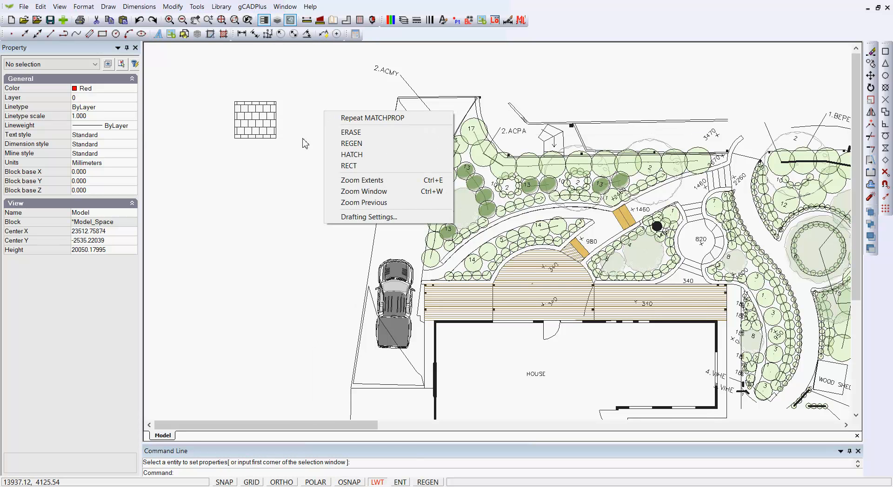
left_click(353, 154)
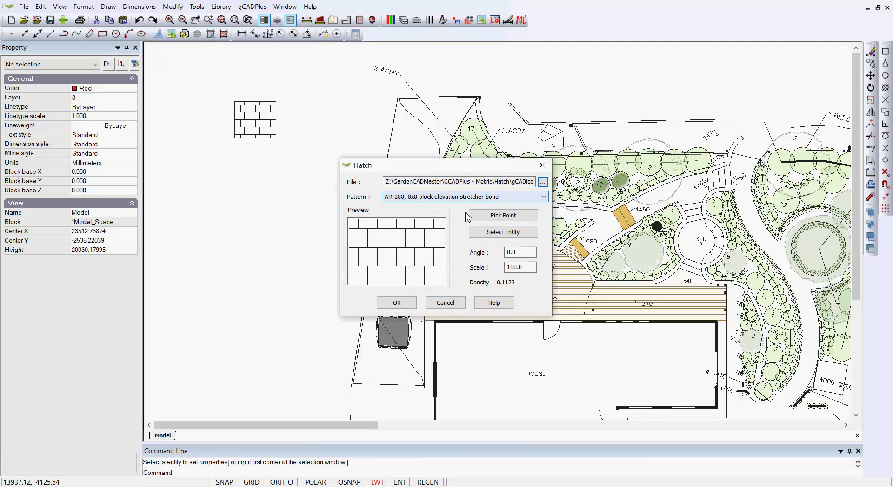
left_click(520, 232)
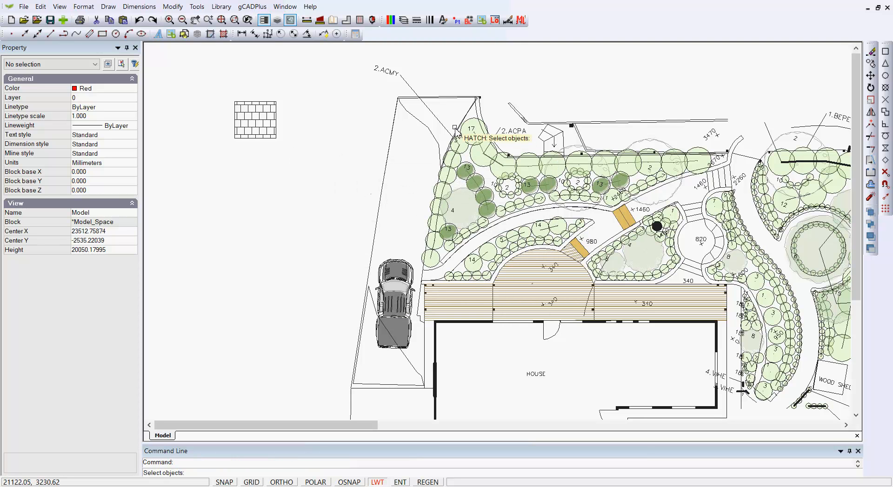
left_click(425, 126)
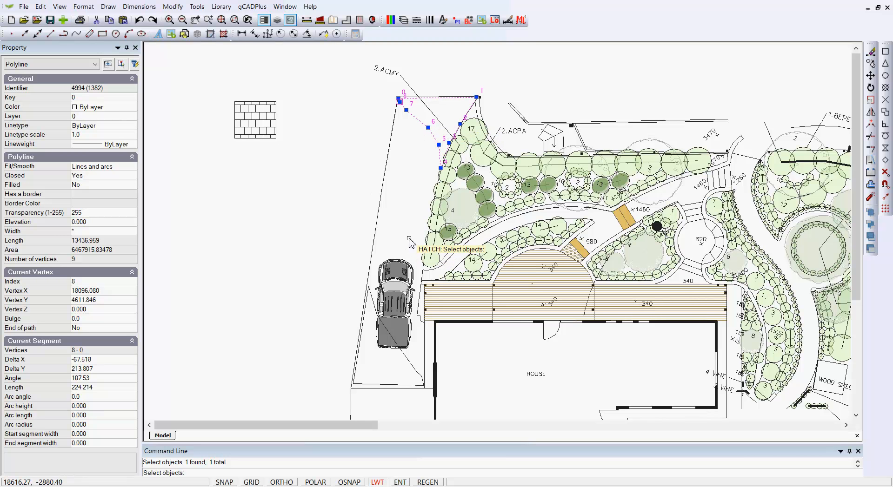
key("Return")
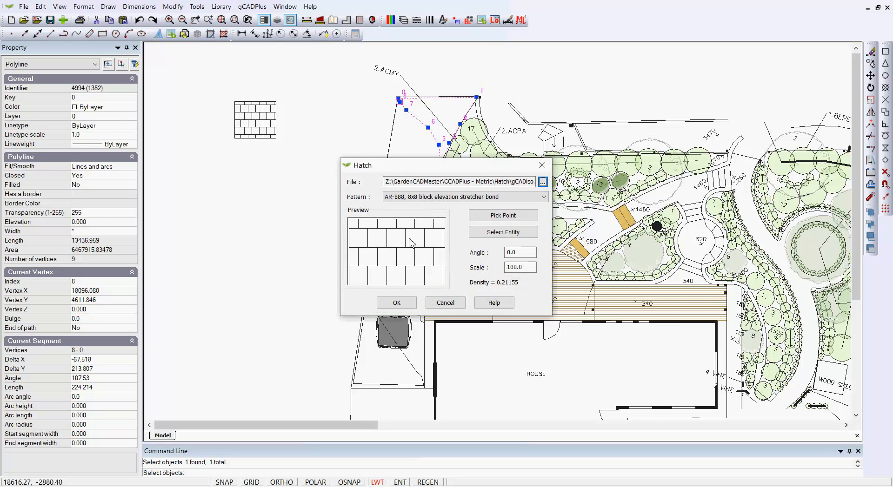
left_click(397, 303)
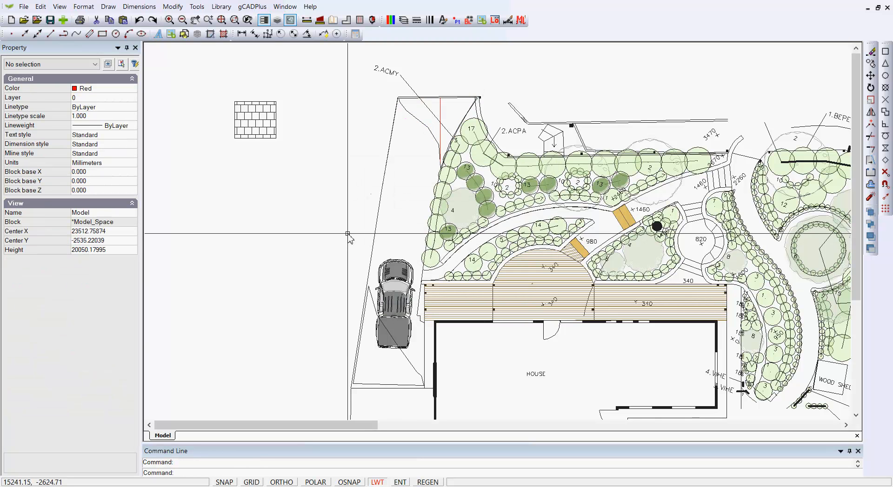
Step: Match the properties of the hatch at the driveway's upper end to the sample block paving hatch
left_click(441, 117)
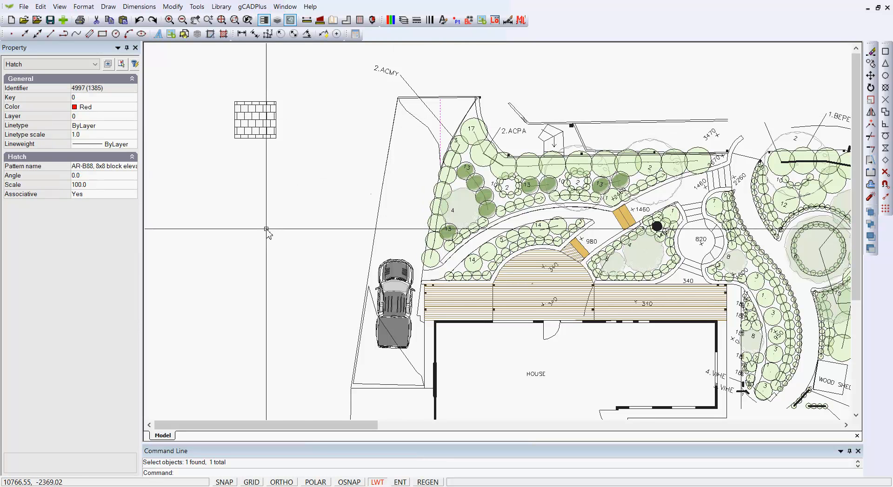
key("Escape")
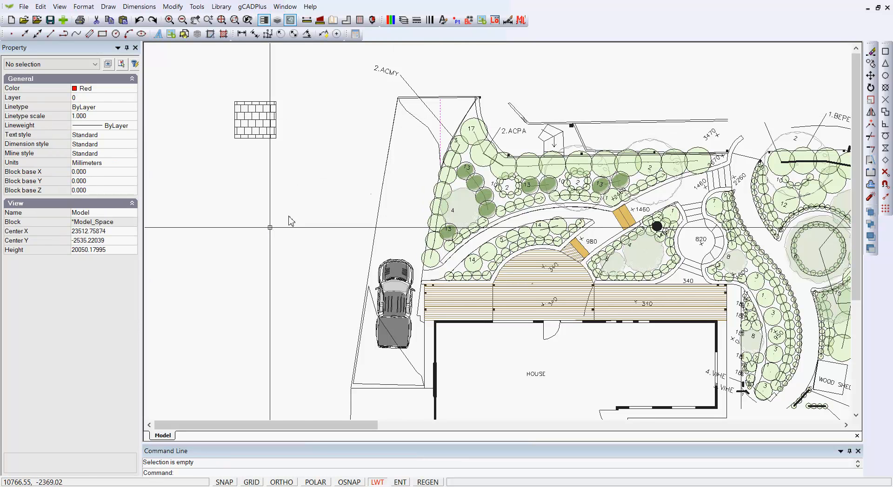
left_click(440, 117)
key("Escape")
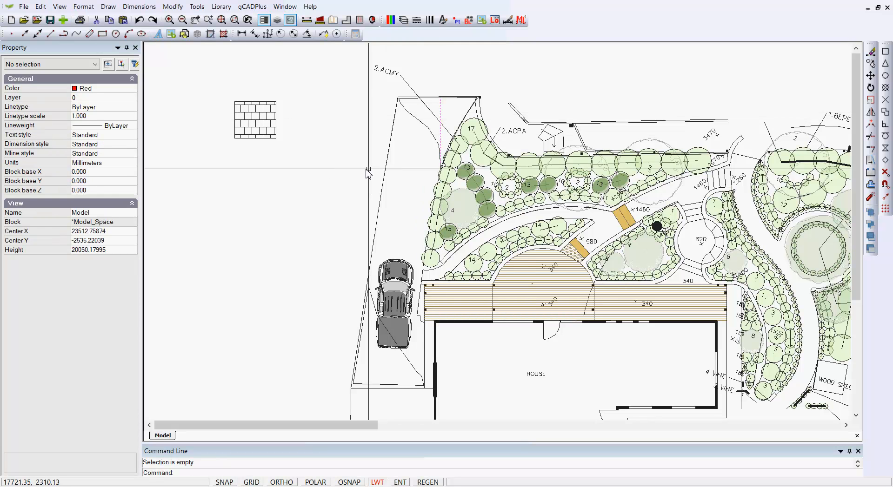
right_click(310, 149)
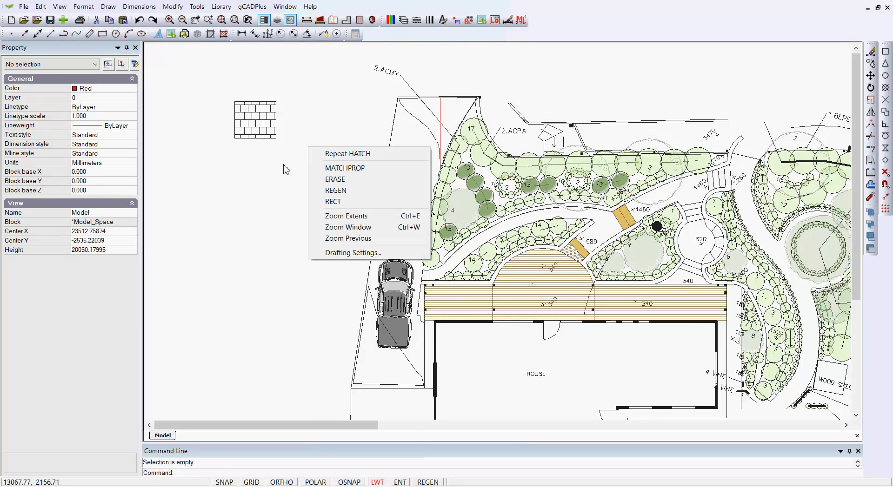
left_click(344, 167)
left_click(254, 122)
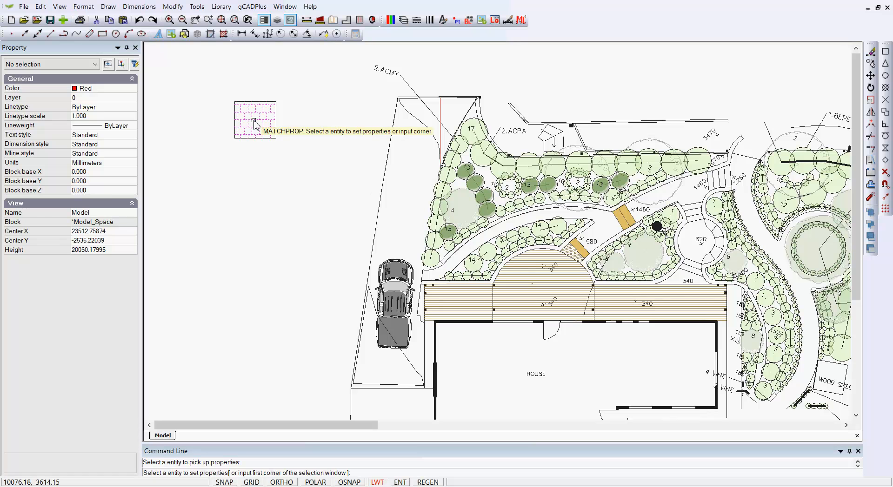
left_click(439, 114)
key("Return")
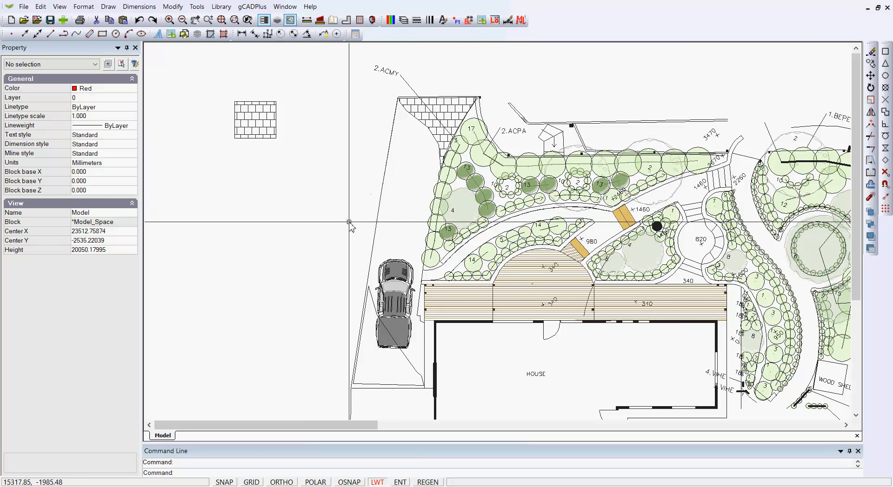
Step: Hatch the closed polyline at the driveway's lower end with AR-B88, 8x8 block elevation stretcher bond, at angle 0 and scale 100
middle_click_drag(349, 223, 325, 134)
scroll(329, 141, "down", 1)
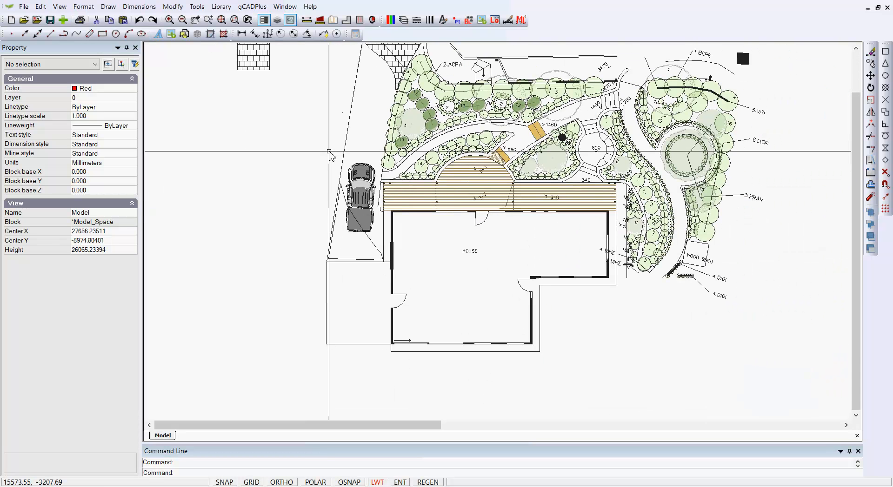
right_click(305, 147)
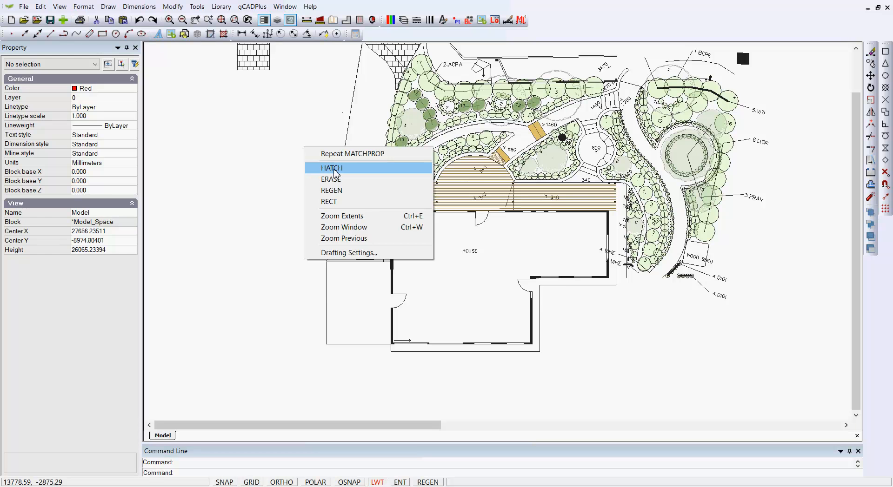
left_click(337, 170)
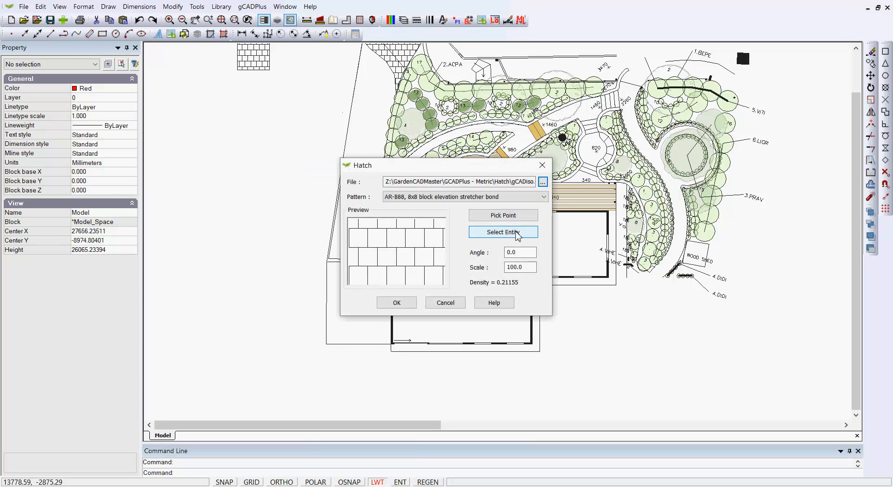
left_click(502, 232)
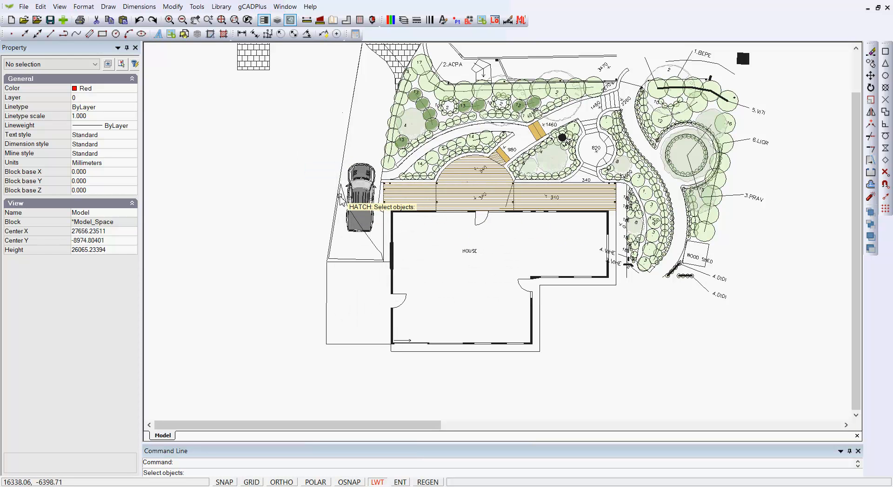
left_click(346, 201)
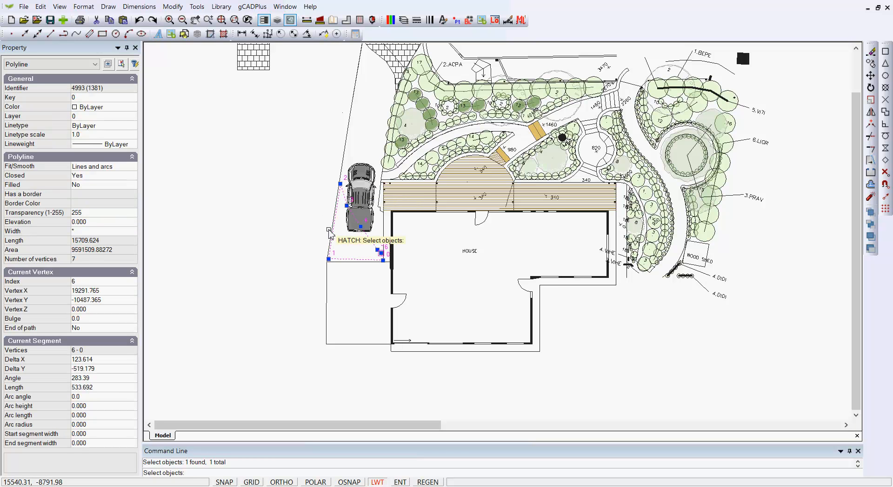
key("Return")
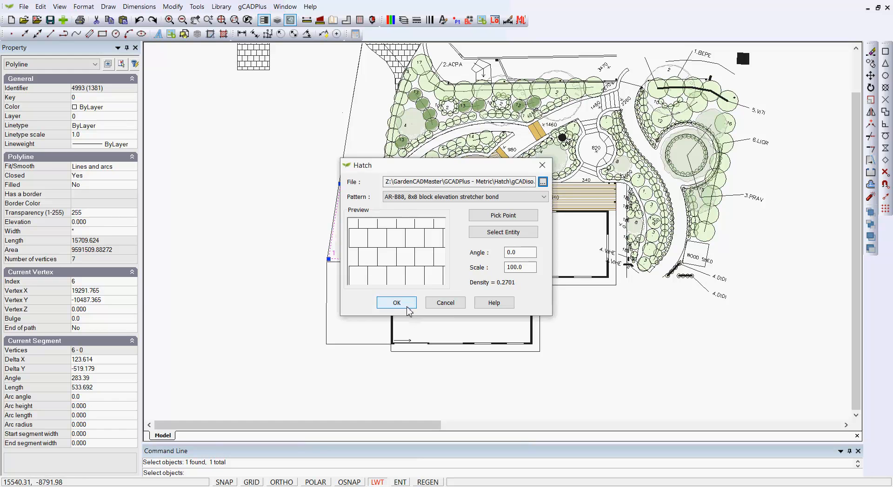
left_click(408, 309)
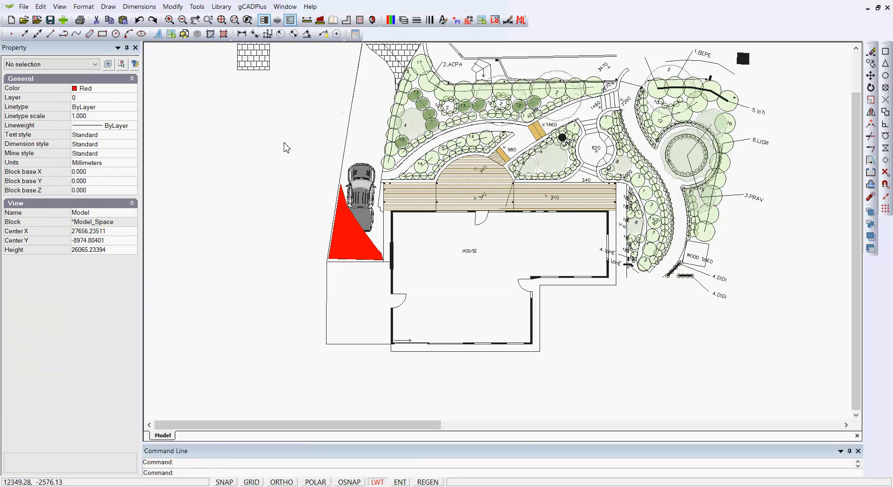
Step: Match the properties of the red hatch at the driveway's lower end to the sample block paving hatch
mouse_move(284, 144)
left_mouse_down()
mouse_move(327, 114)
mouse_move(307, 117)
left_mouse_up()
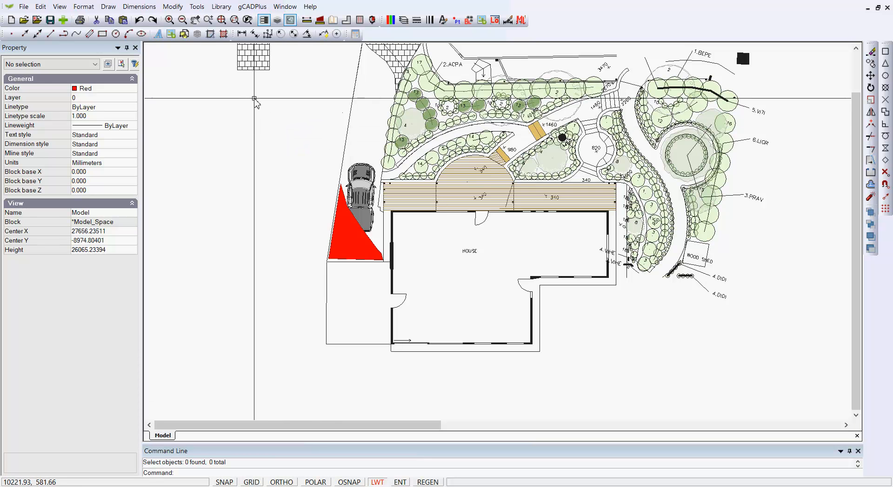
right_click(255, 99)
left_click(295, 120)
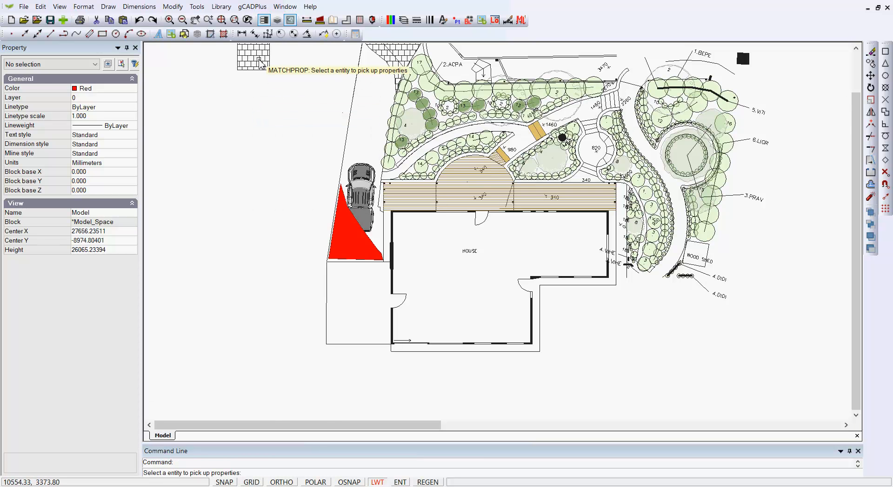
left_click(259, 60)
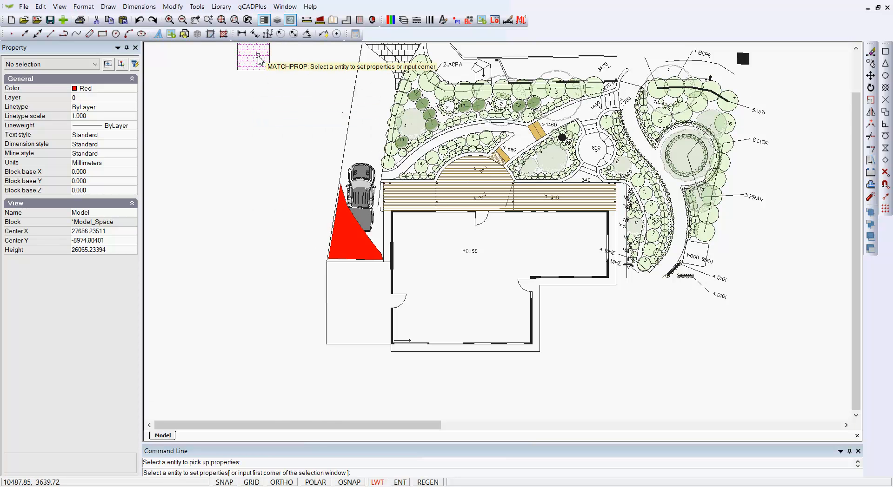
left_click(345, 246)
key("Return")
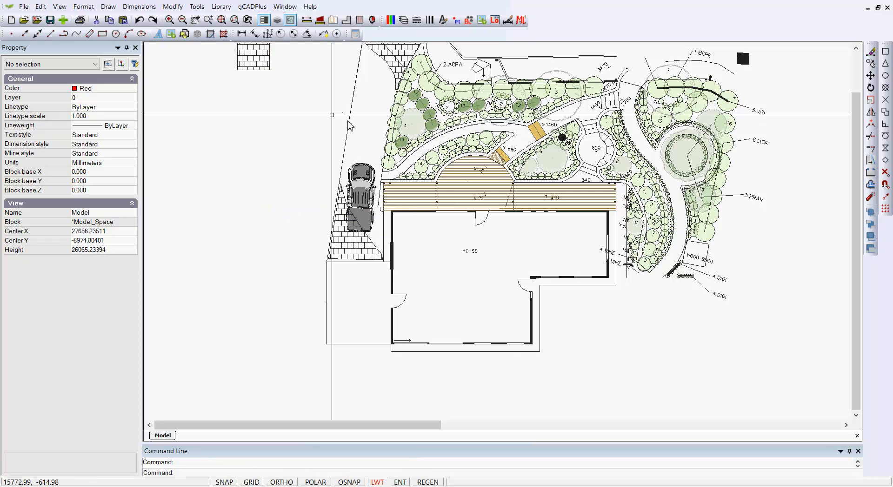
Step: Delete the sample paving hatch together with its rectangular outline beside the plan
middle_click_drag(301, 92, 279, 163)
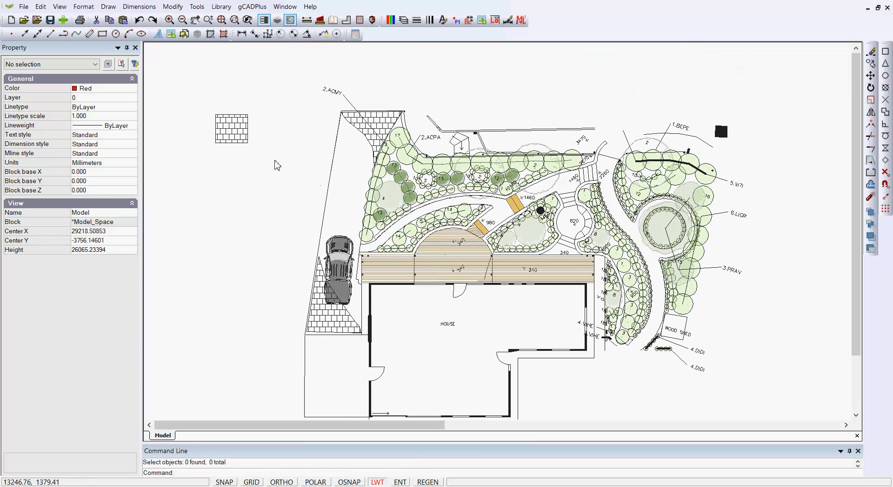
left_click_drag(207, 93, 266, 158)
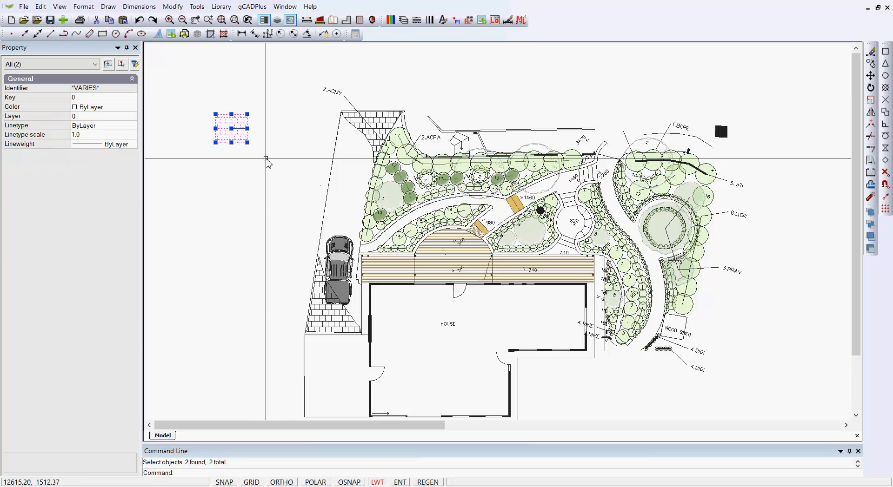
key("Return")
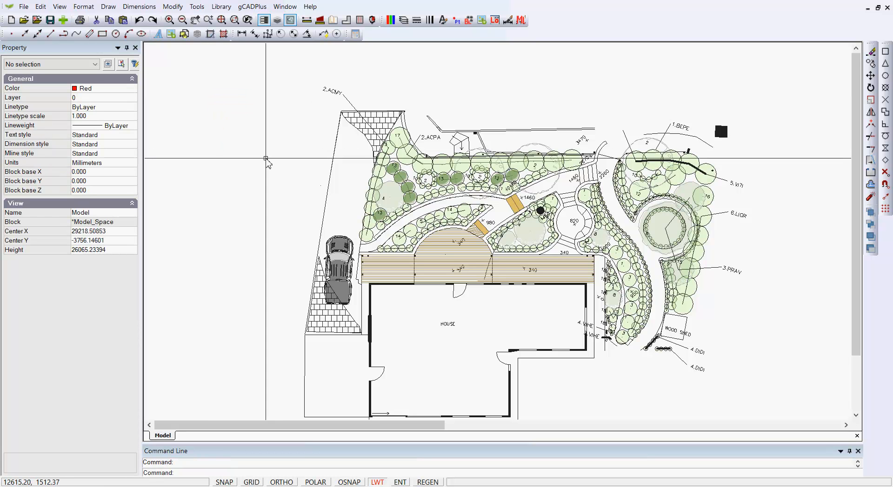
Step: Delete the two closed boundary polylines around the paving hatches at the driveway's upper and lower ends
scroll(353, 154, "up", 3)
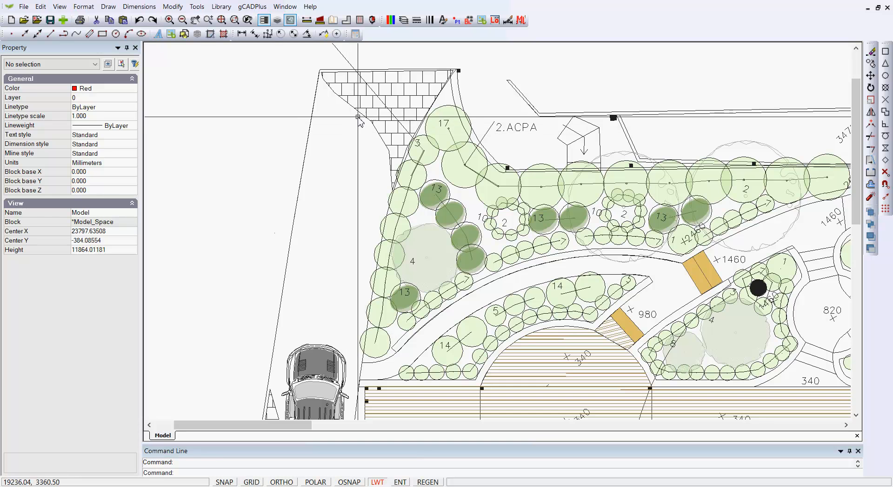
left_click(361, 116)
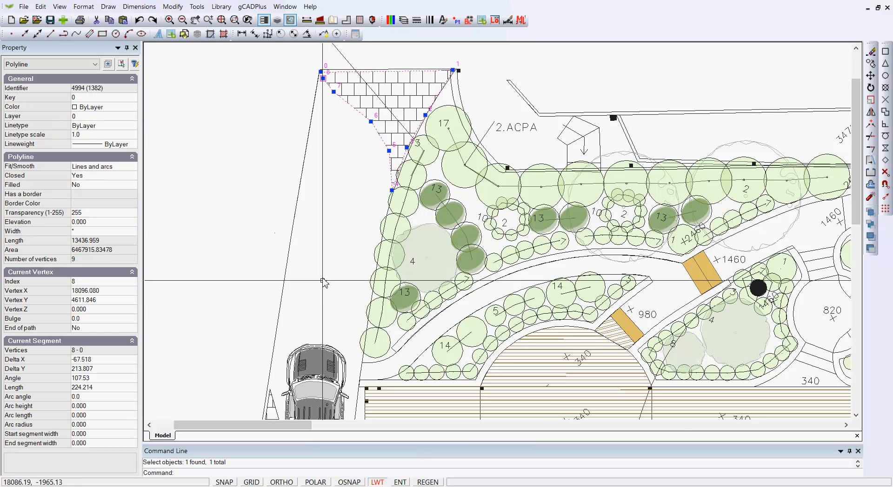
scroll(333, 246, "down", 1)
scroll(334, 246, "down", 2)
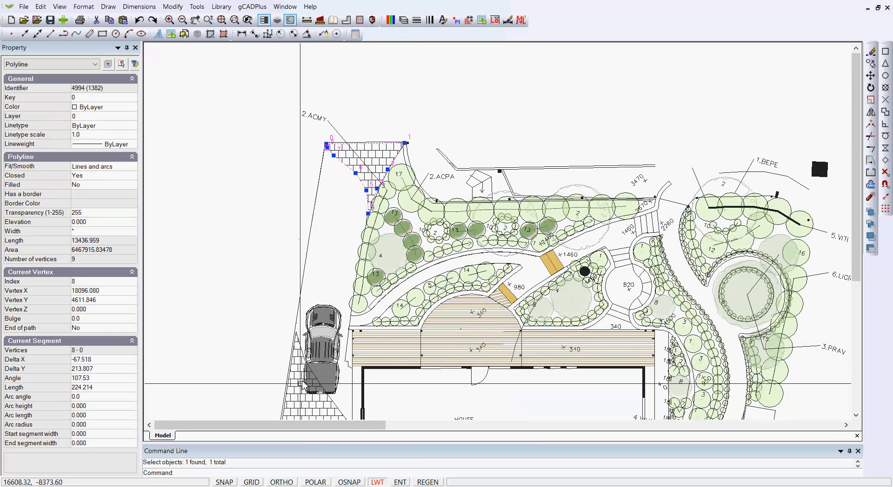
scroll(361, 410, "up", 3)
left_click(360, 410)
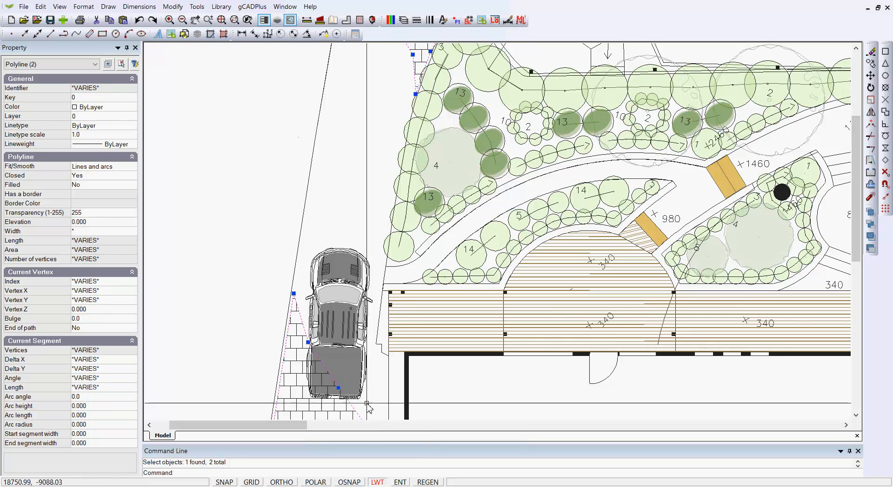
key("Escape")
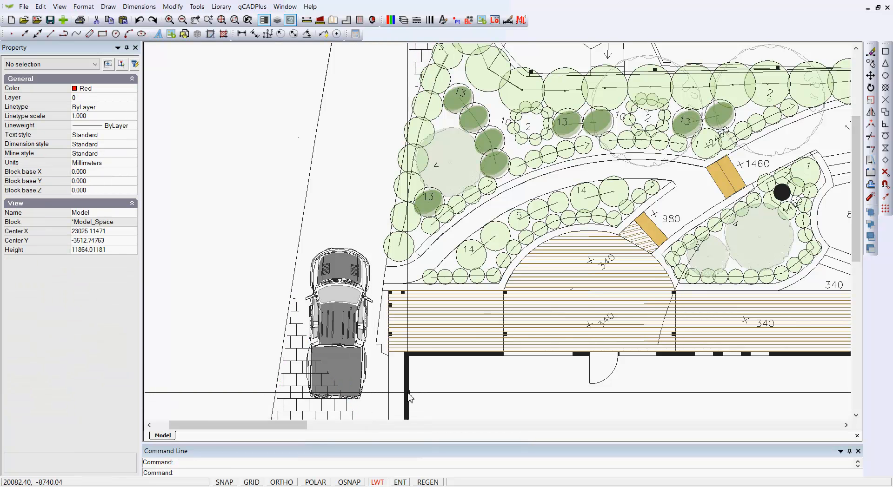
Step: Bring the SUV block to the front of the draw order, above the driveway paving hatch
left_click(347, 377)
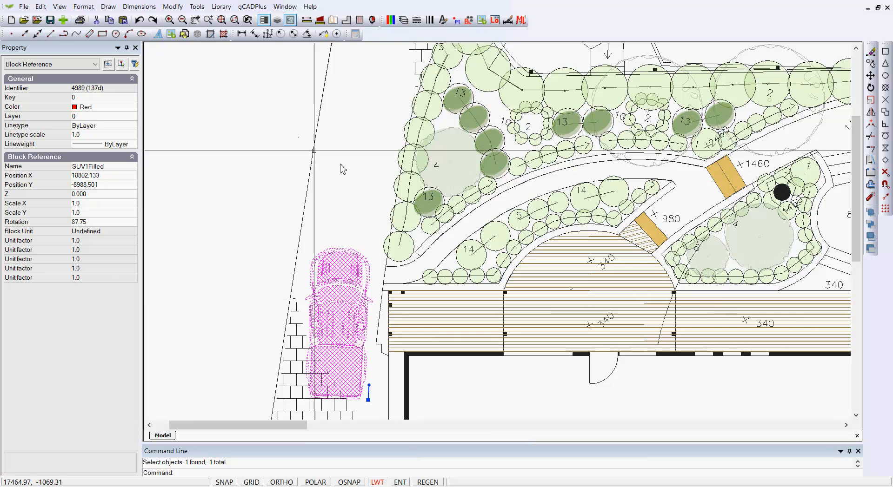
left_click(197, 8)
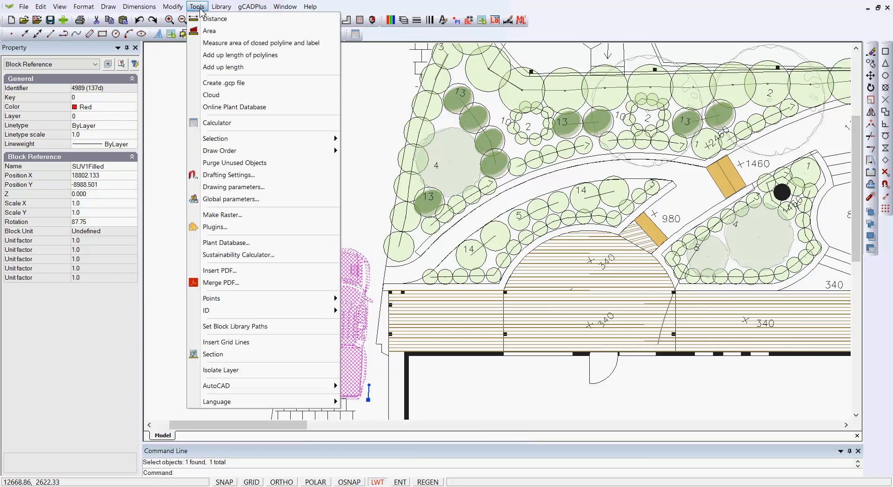
mouse_move(326, 159)
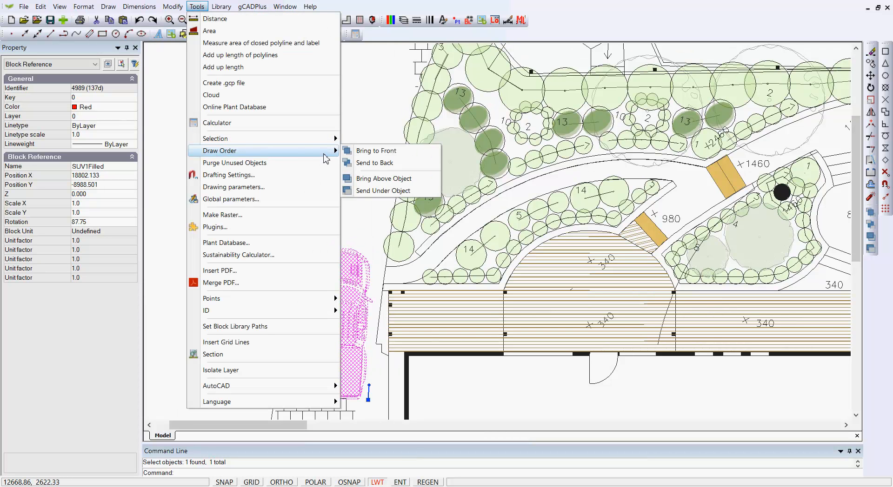
left_click(367, 153)
scroll(328, 187, "down", 3)
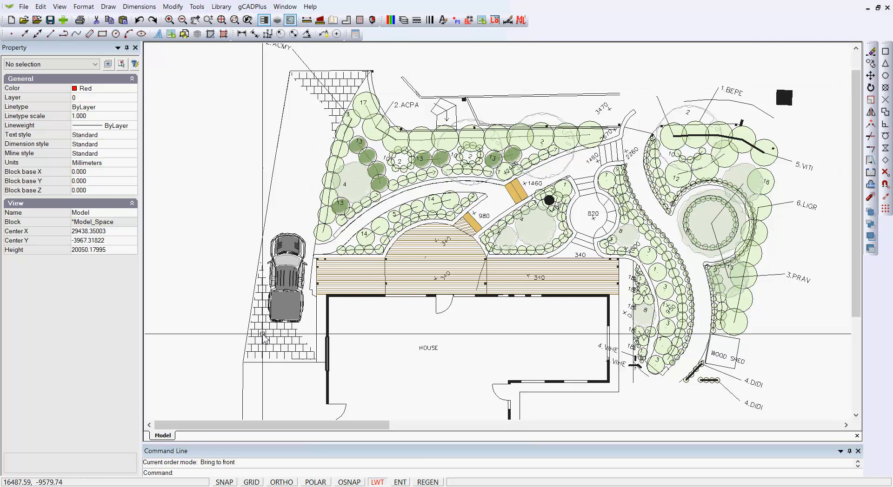
scroll(267, 348, "up", 1)
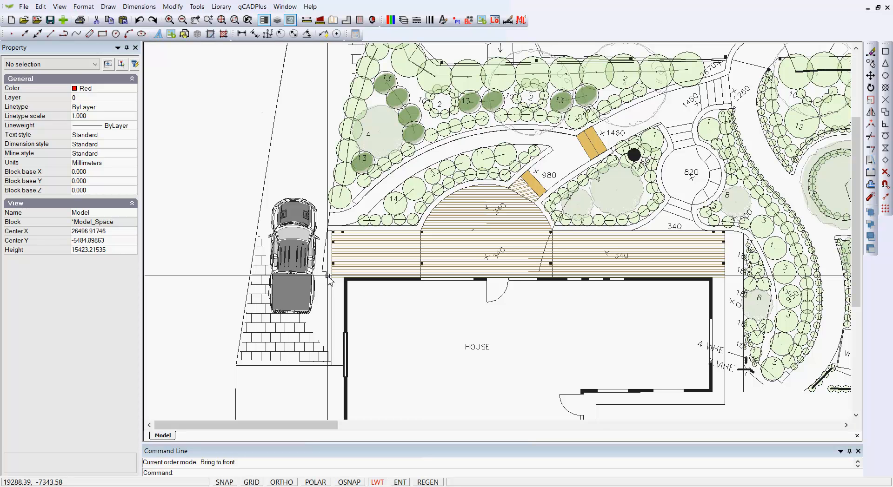
scroll(381, 222, "up", 1)
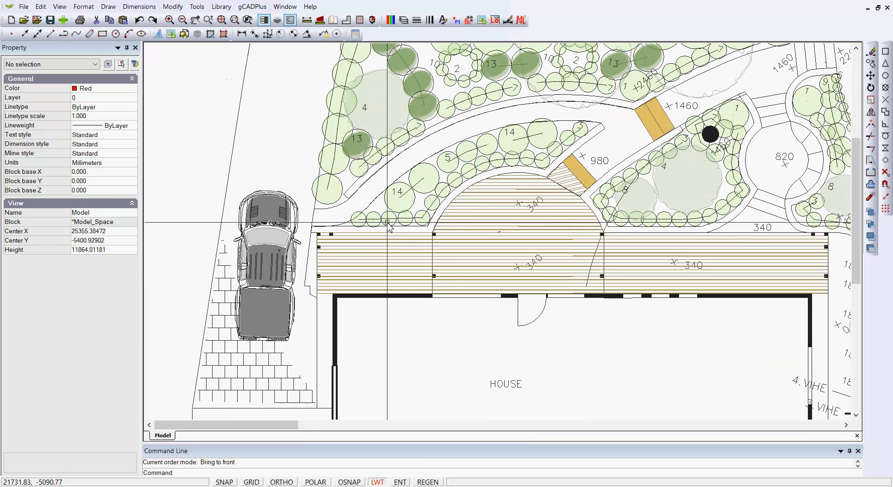